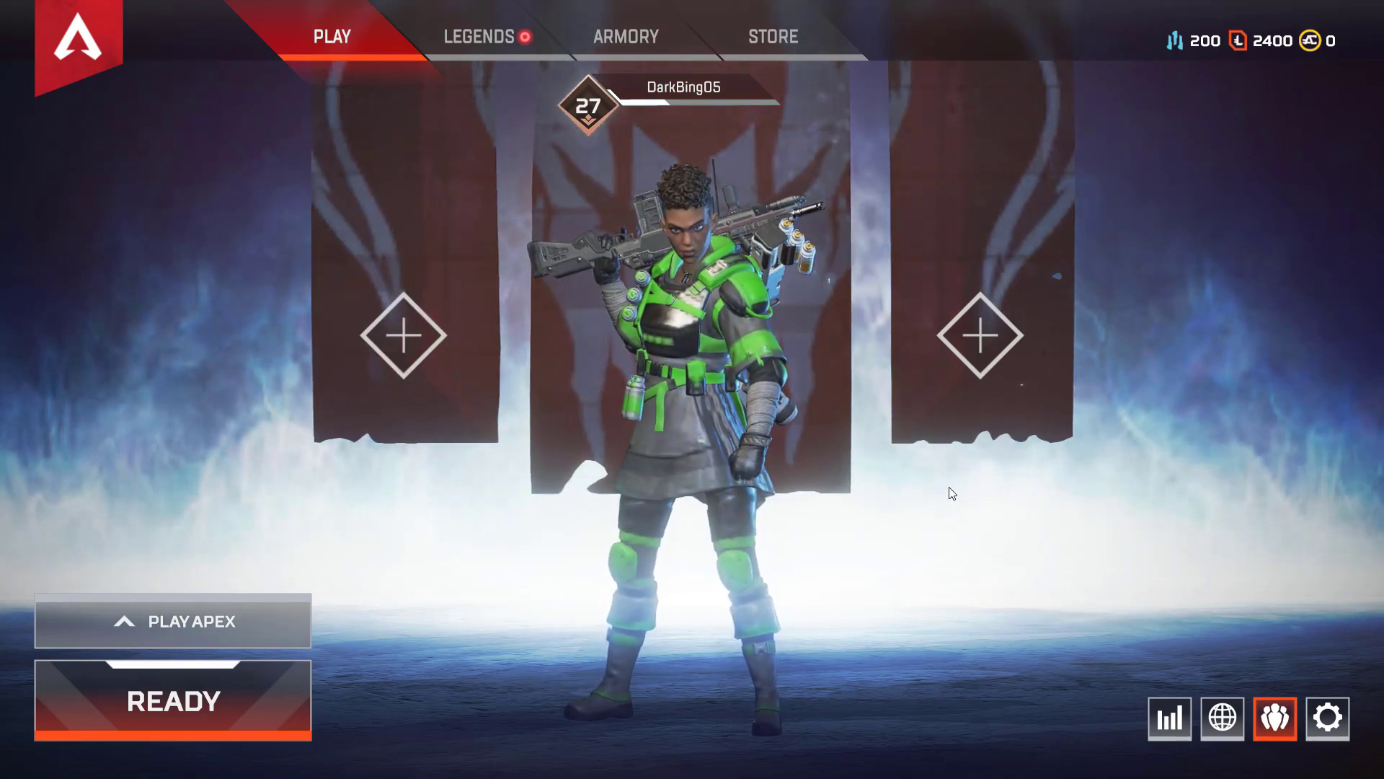
- Open the game's video settings and set Display Mode to Full Screen
click(1331, 727)
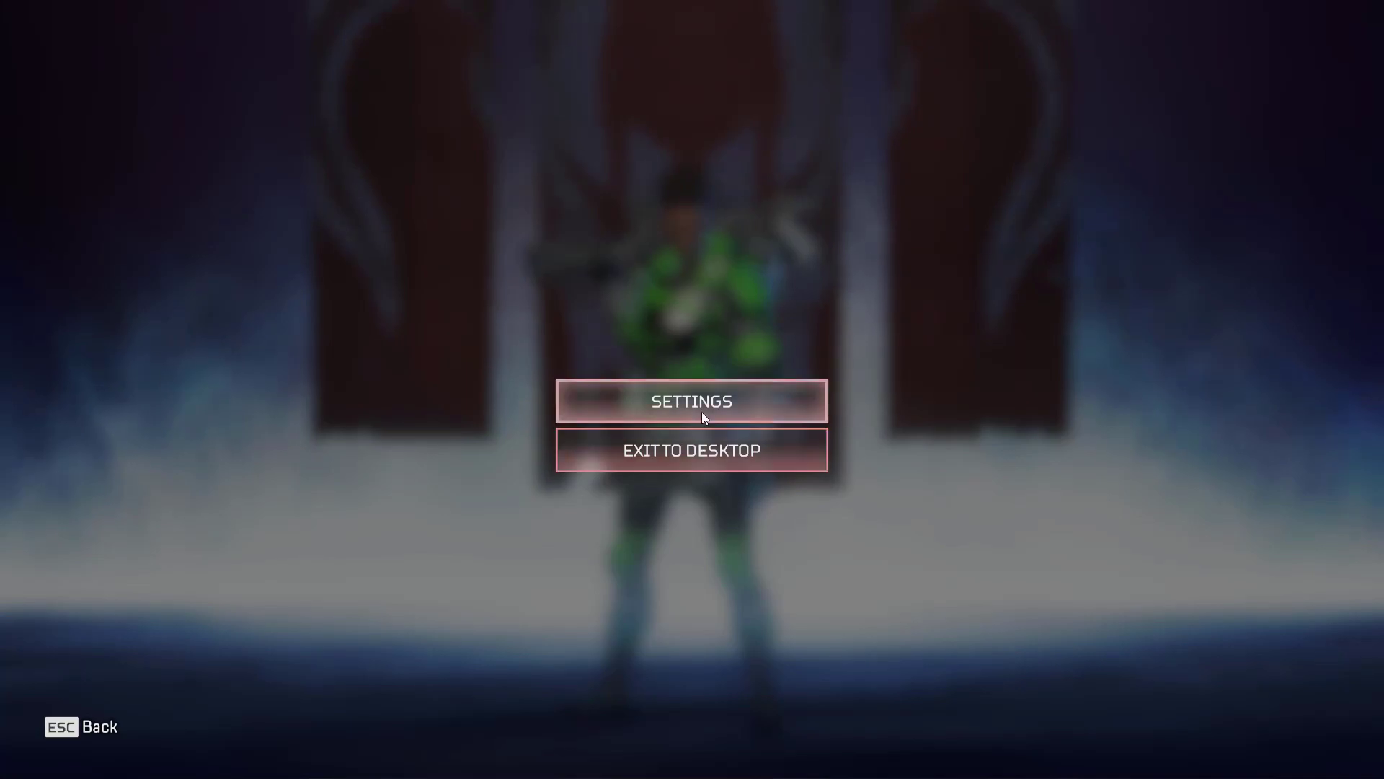
click(655, 401)
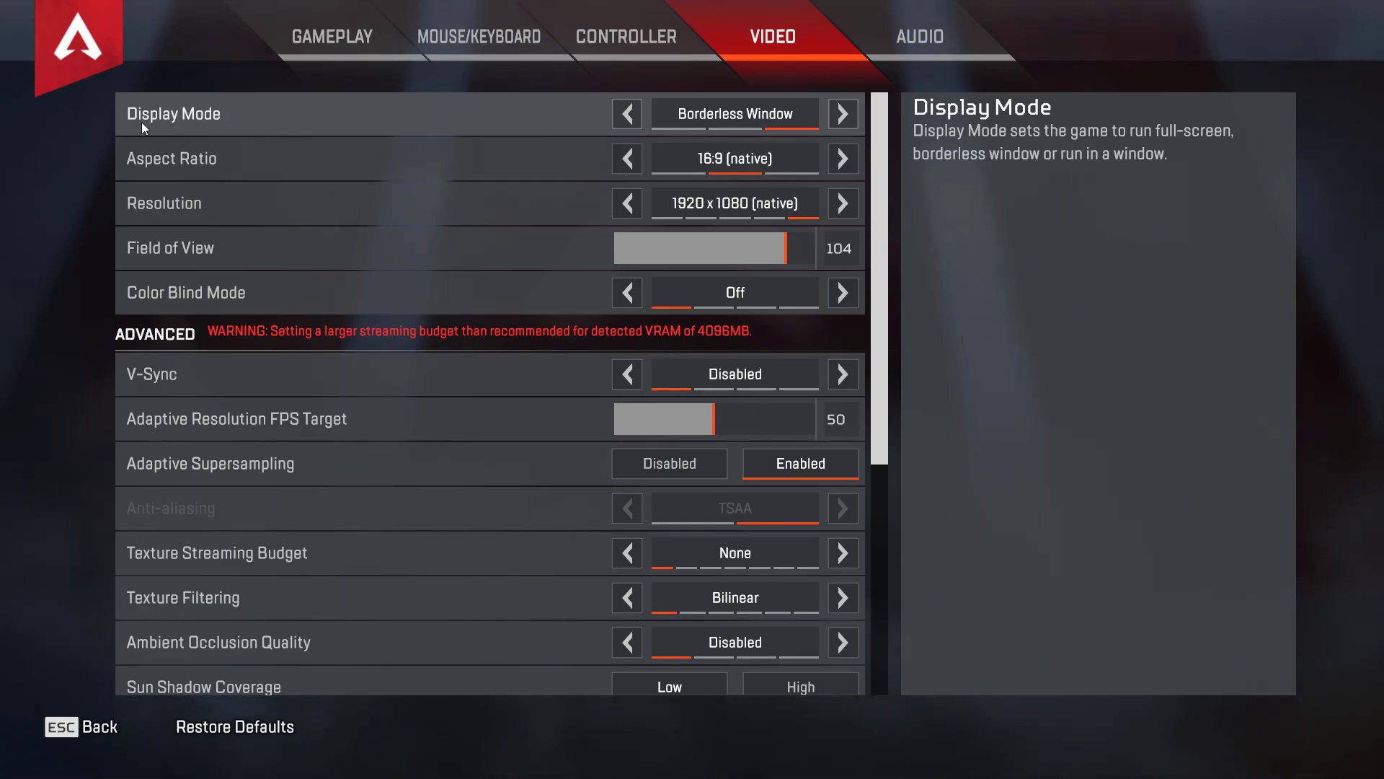
click(626, 114)
click(626, 113)
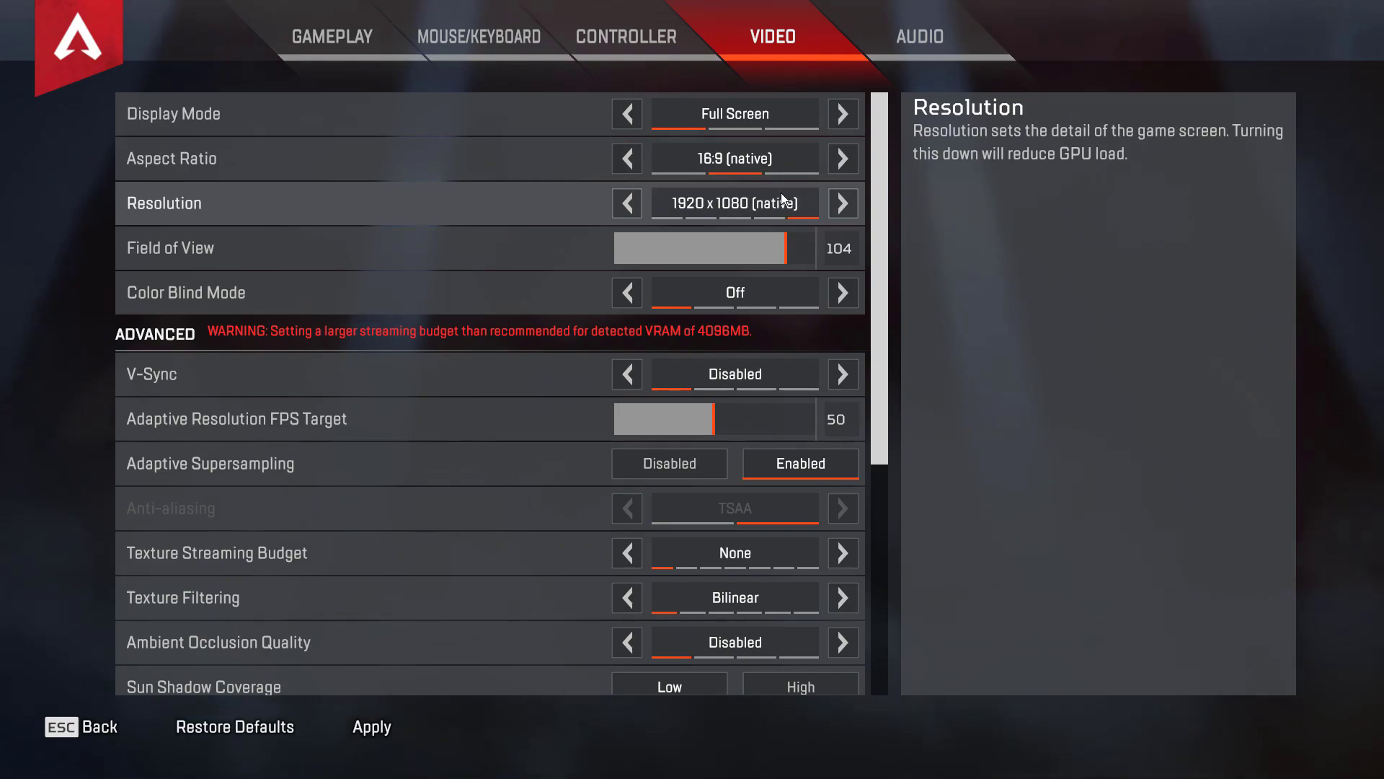
- Try lowering the resolution to 1360 x 768 and return it to 1920 x 1080 (native)
click(627, 205)
click(627, 206)
click(630, 206)
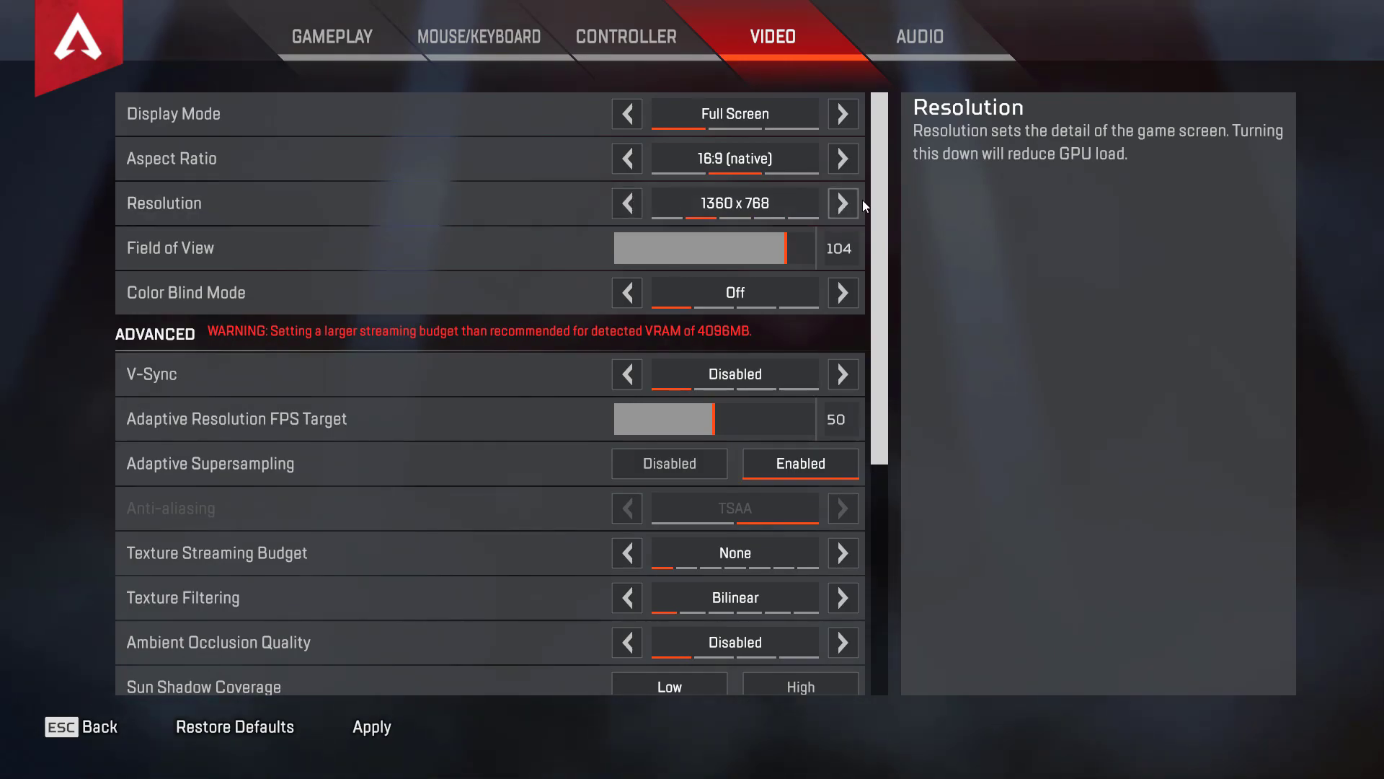
click(843, 203)
click(843, 203)
click(843, 203)
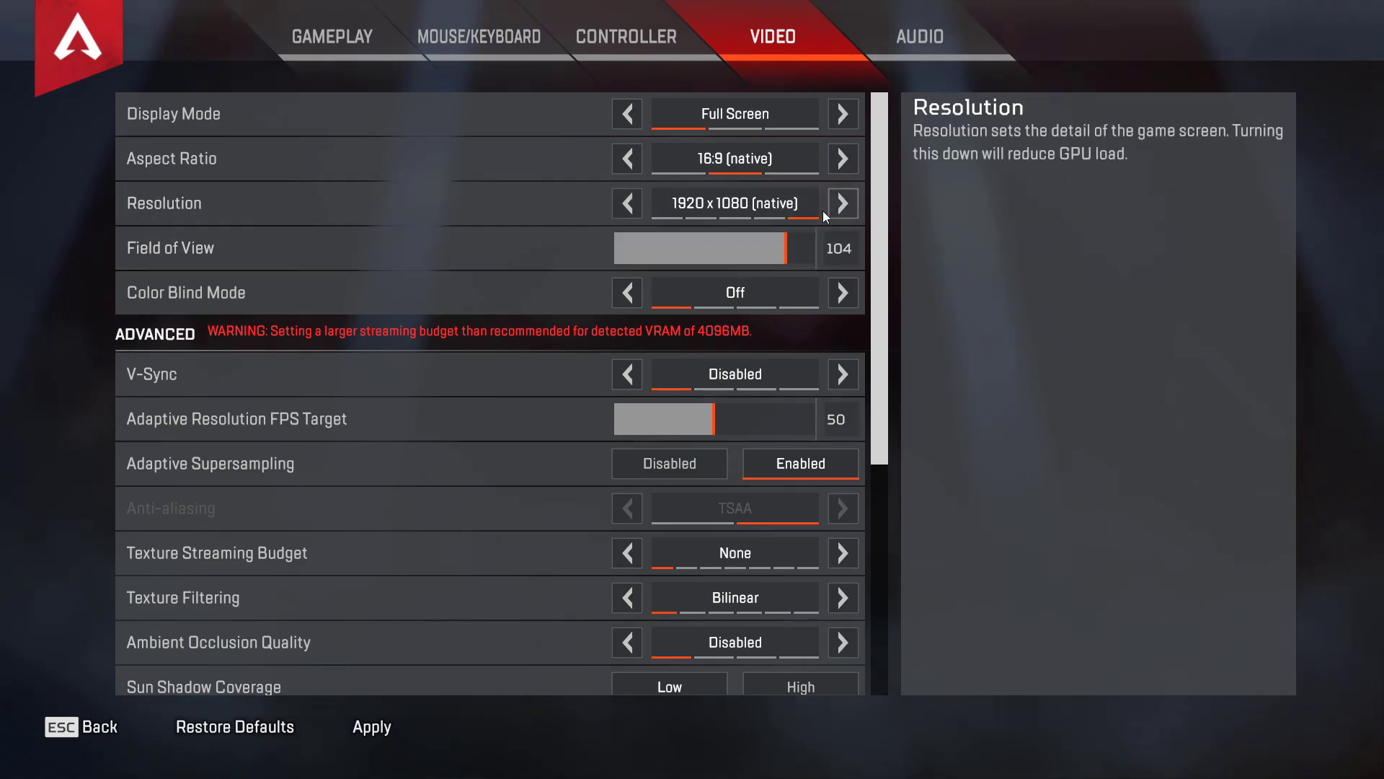
- Lower the resolution to 1366 x 768
click(627, 204)
click(627, 204)
click(627, 205)
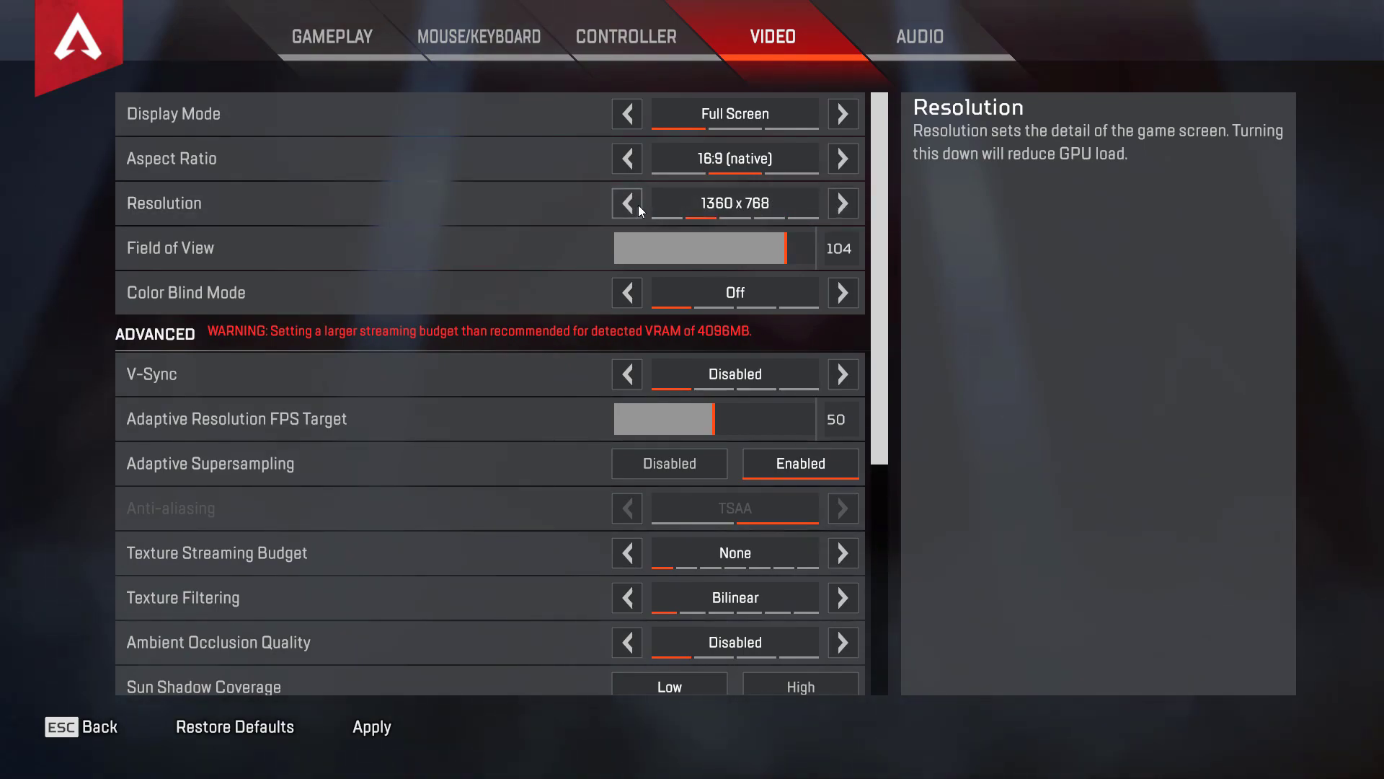
click(624, 203)
click(624, 203)
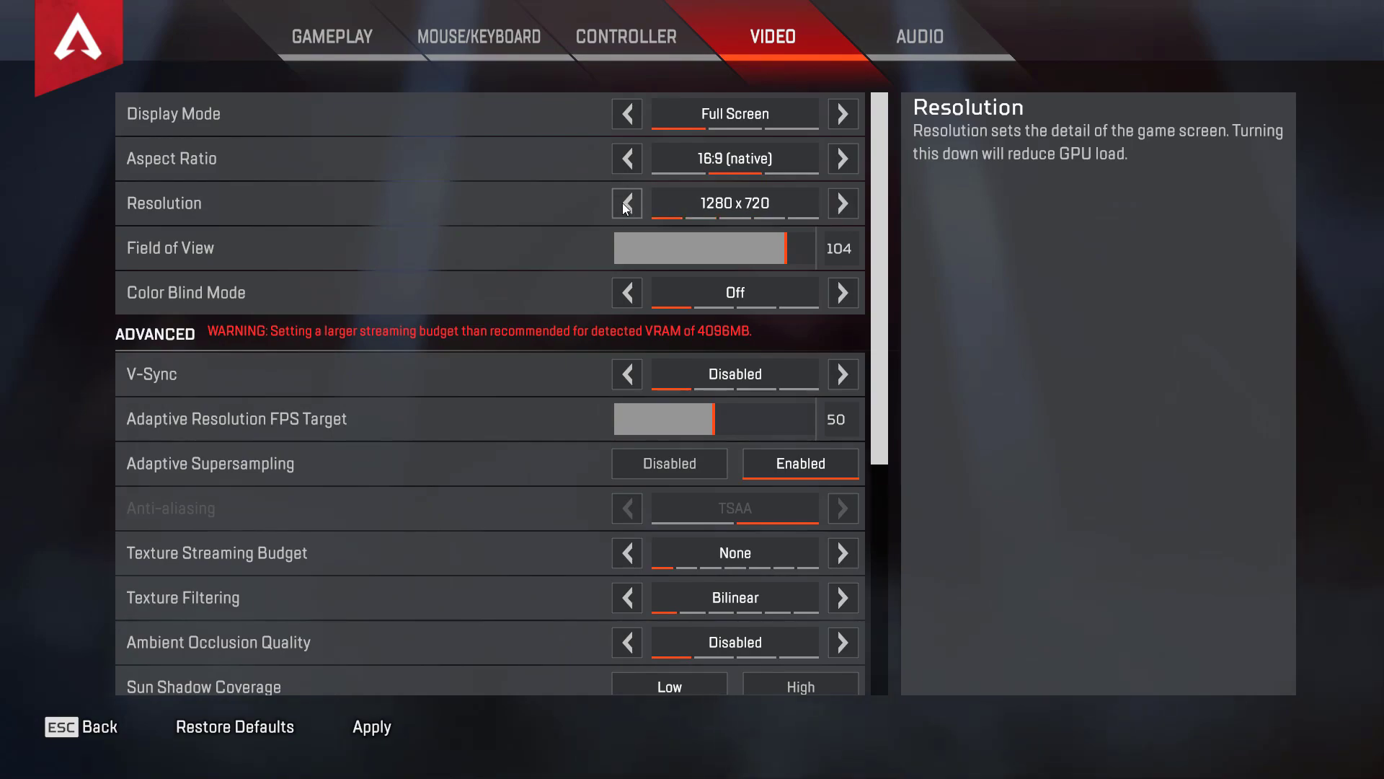
click(842, 203)
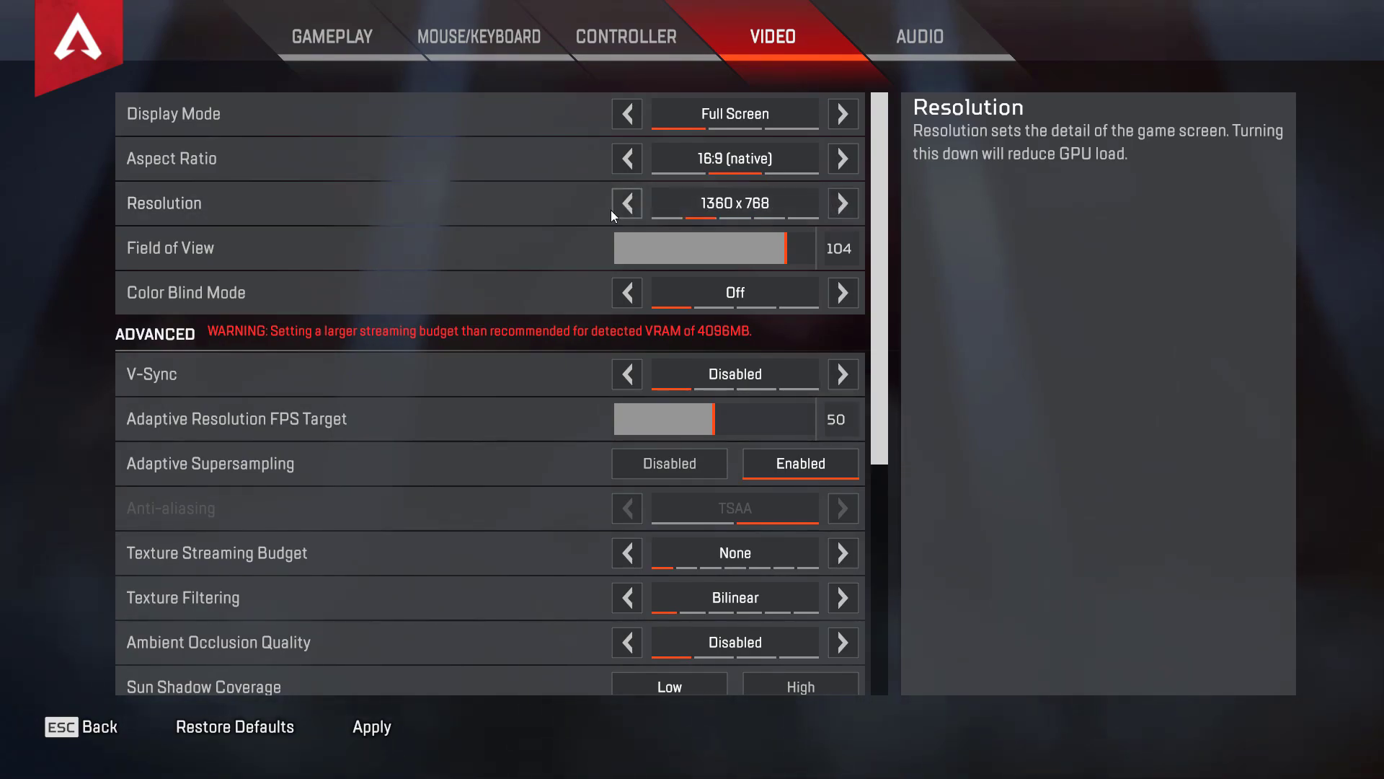
click(626, 205)
click(842, 204)
click(842, 205)
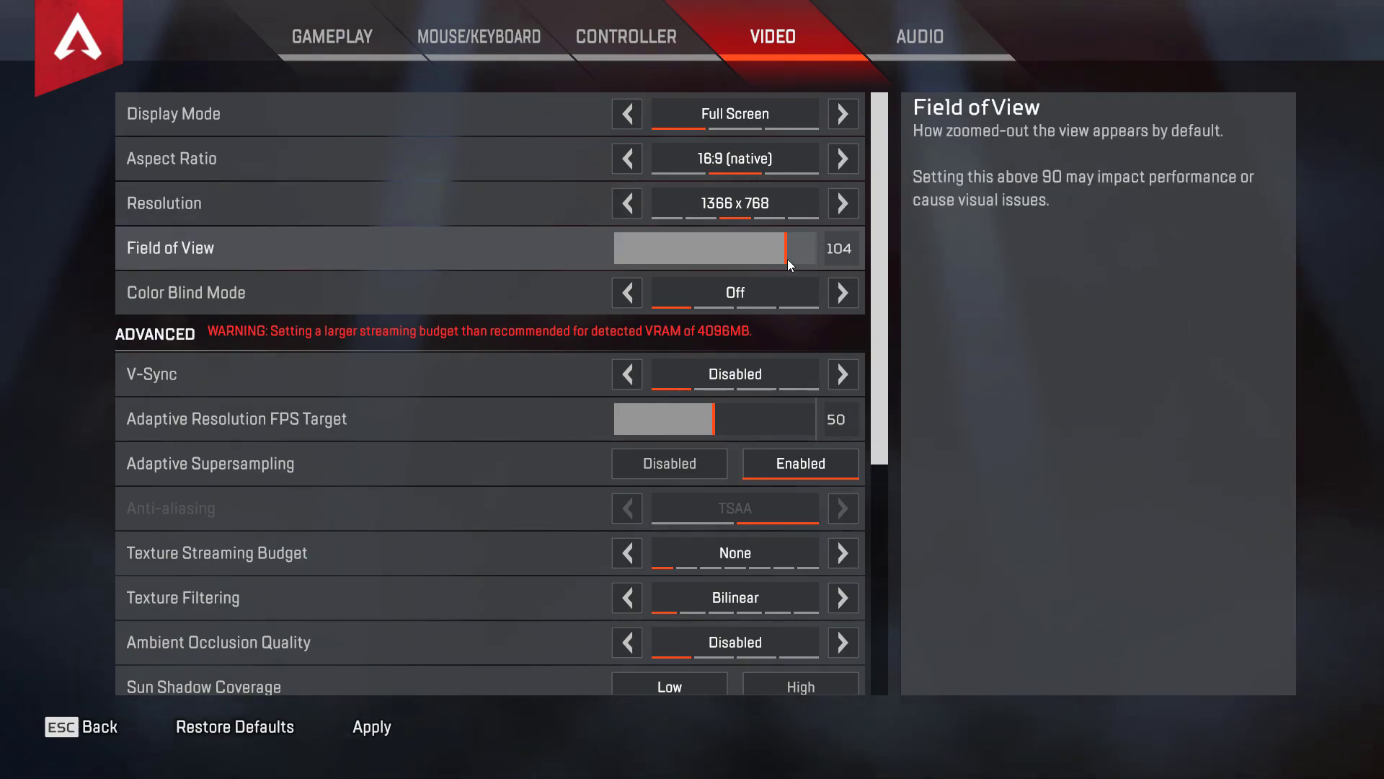
- Try a Field of View of 100 and a different V-Sync option, restoring them to 104 and Disabled
drag(786, 258, 765, 258)
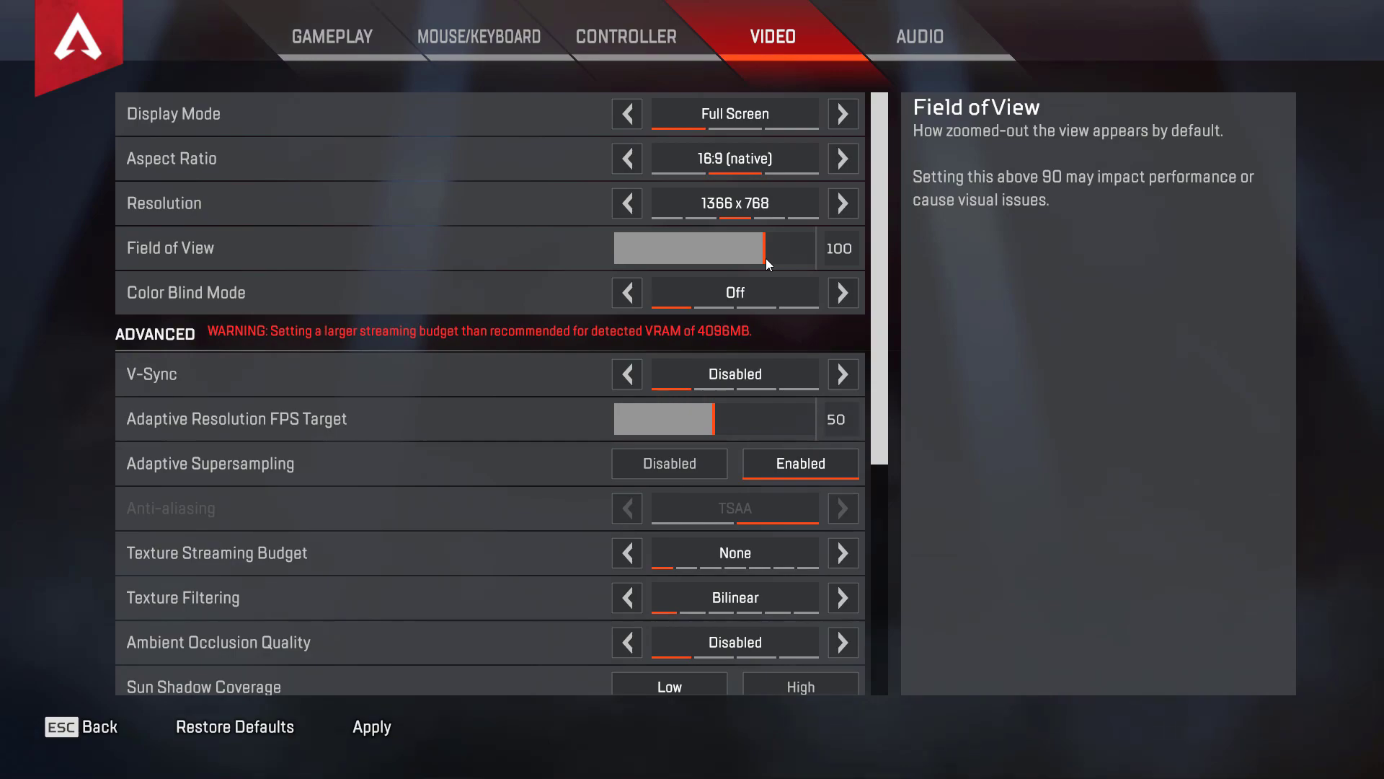
drag(766, 259, 789, 264)
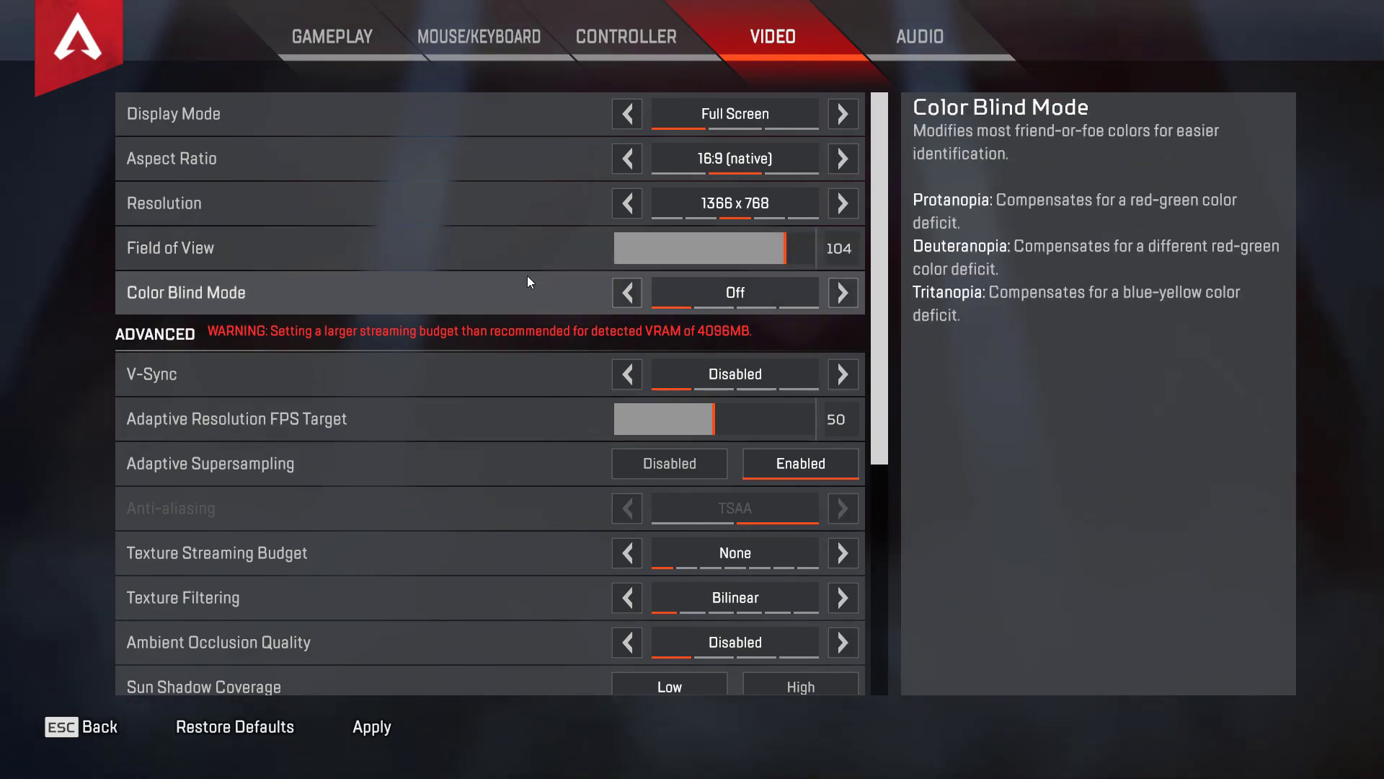
scroll(150, 300, down, 2)
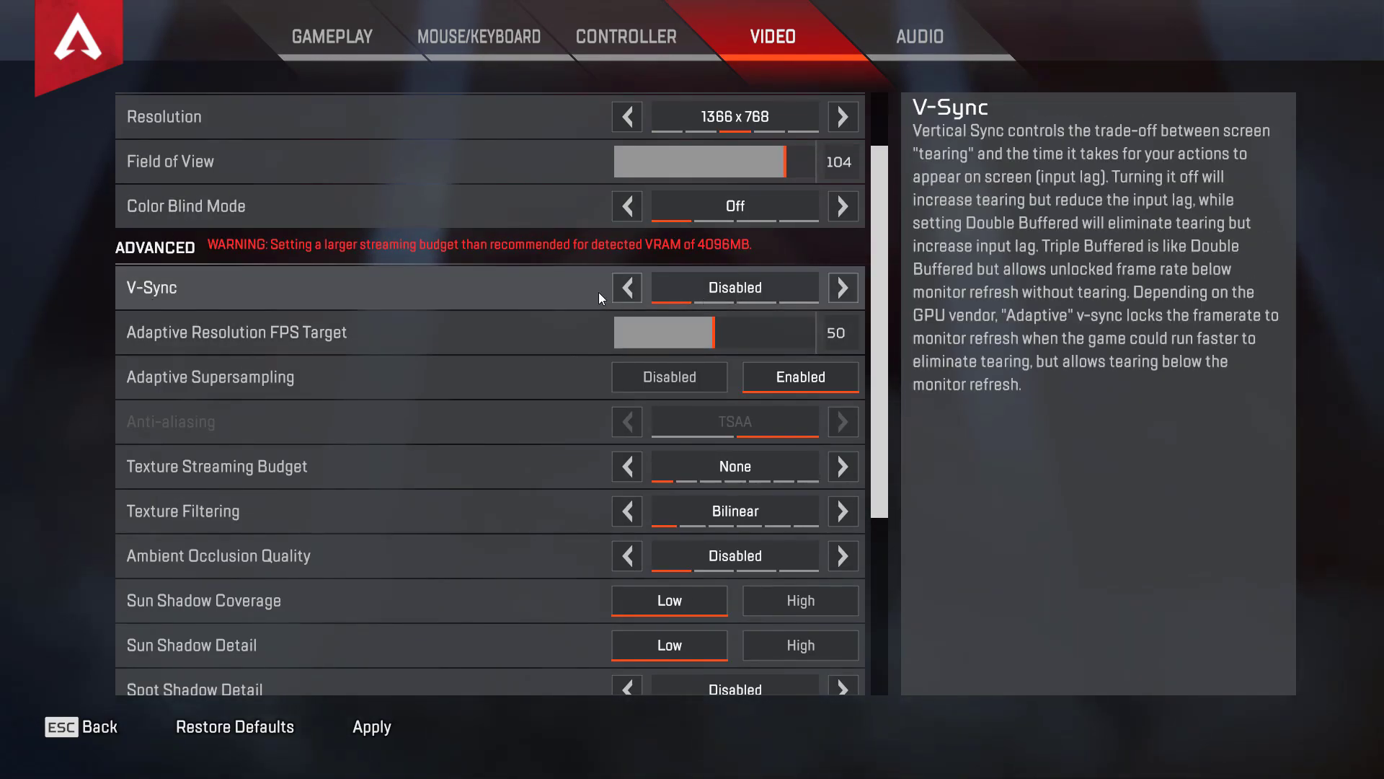
click(843, 289)
click(628, 288)
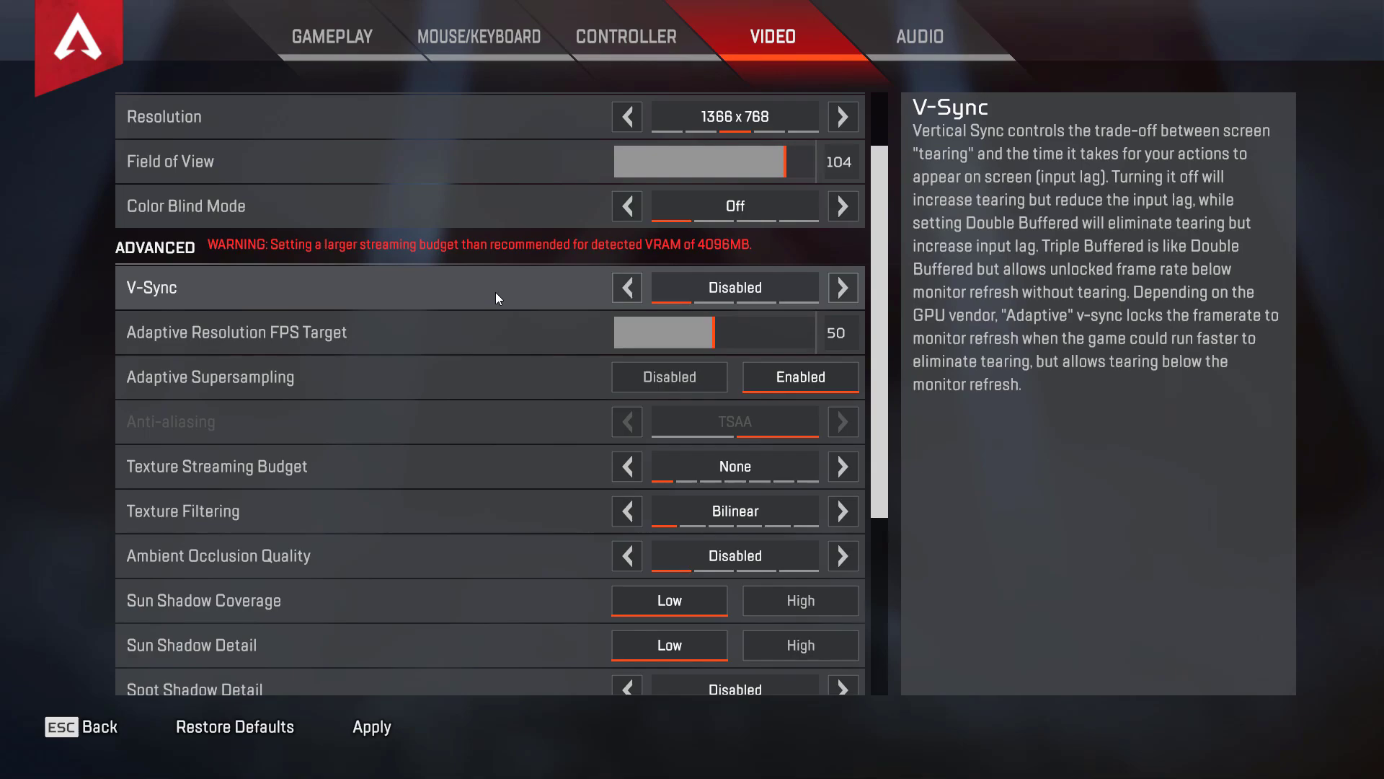
- Try an Adaptive Resolution FPS Target of 40 and set it back to 50
scroll(495, 292, down, 1)
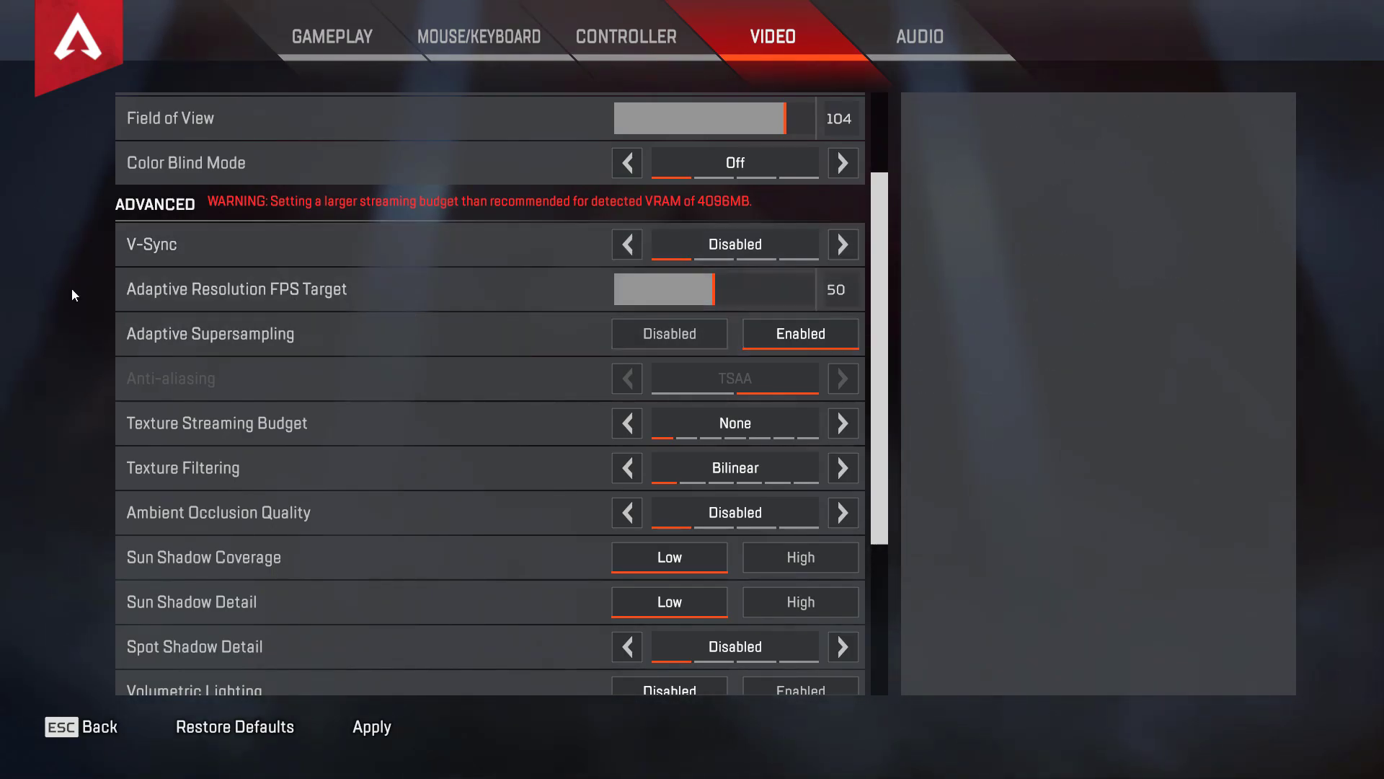
scroll(157, 297, down, 1)
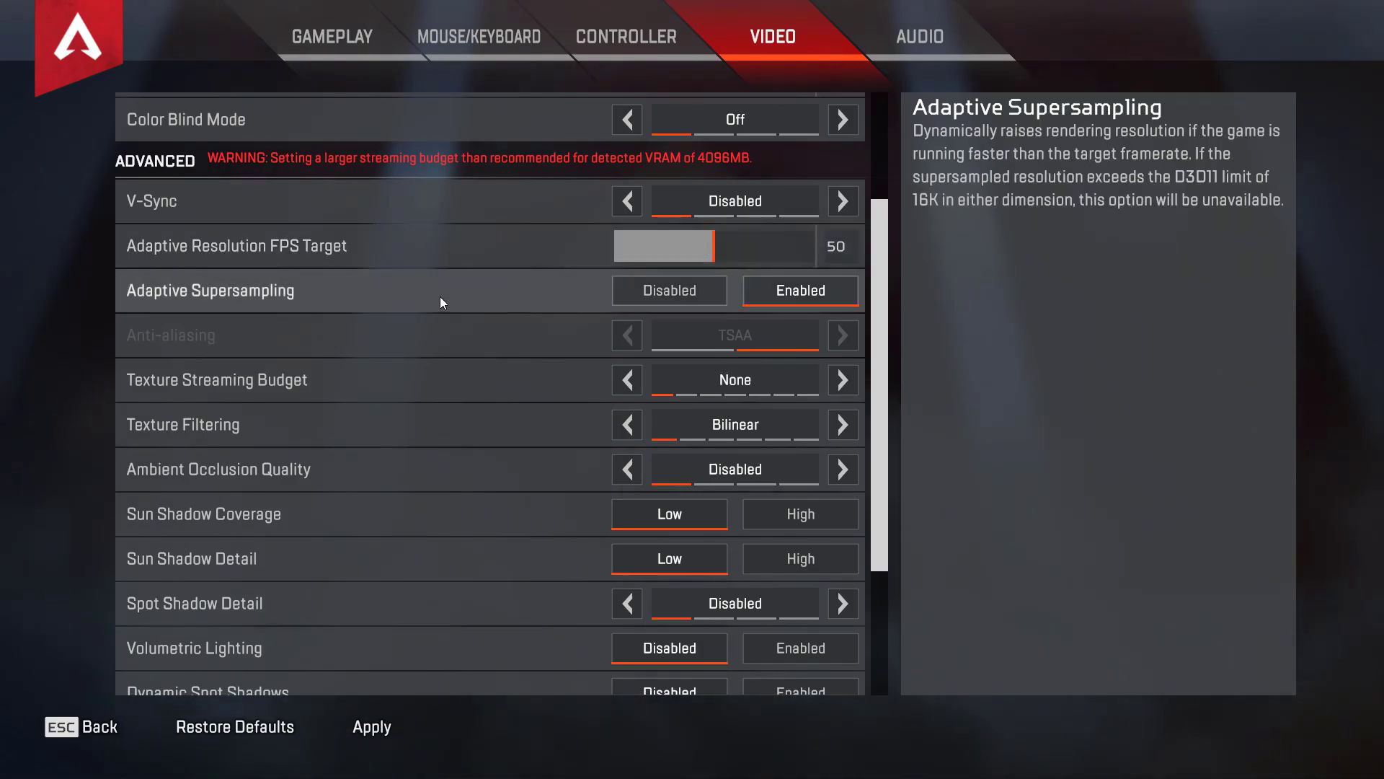
scroll(497, 253, down, 1)
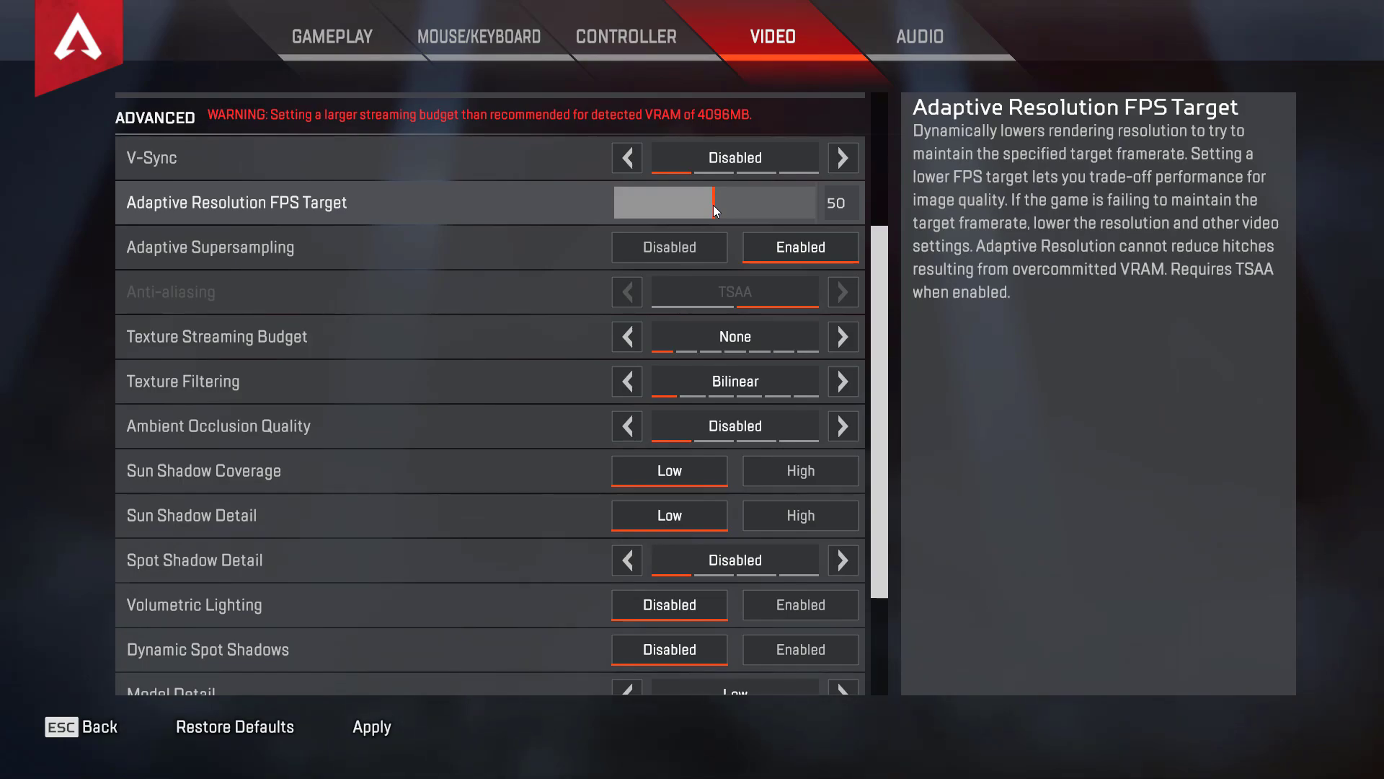
scroll(287, 366, up, 3)
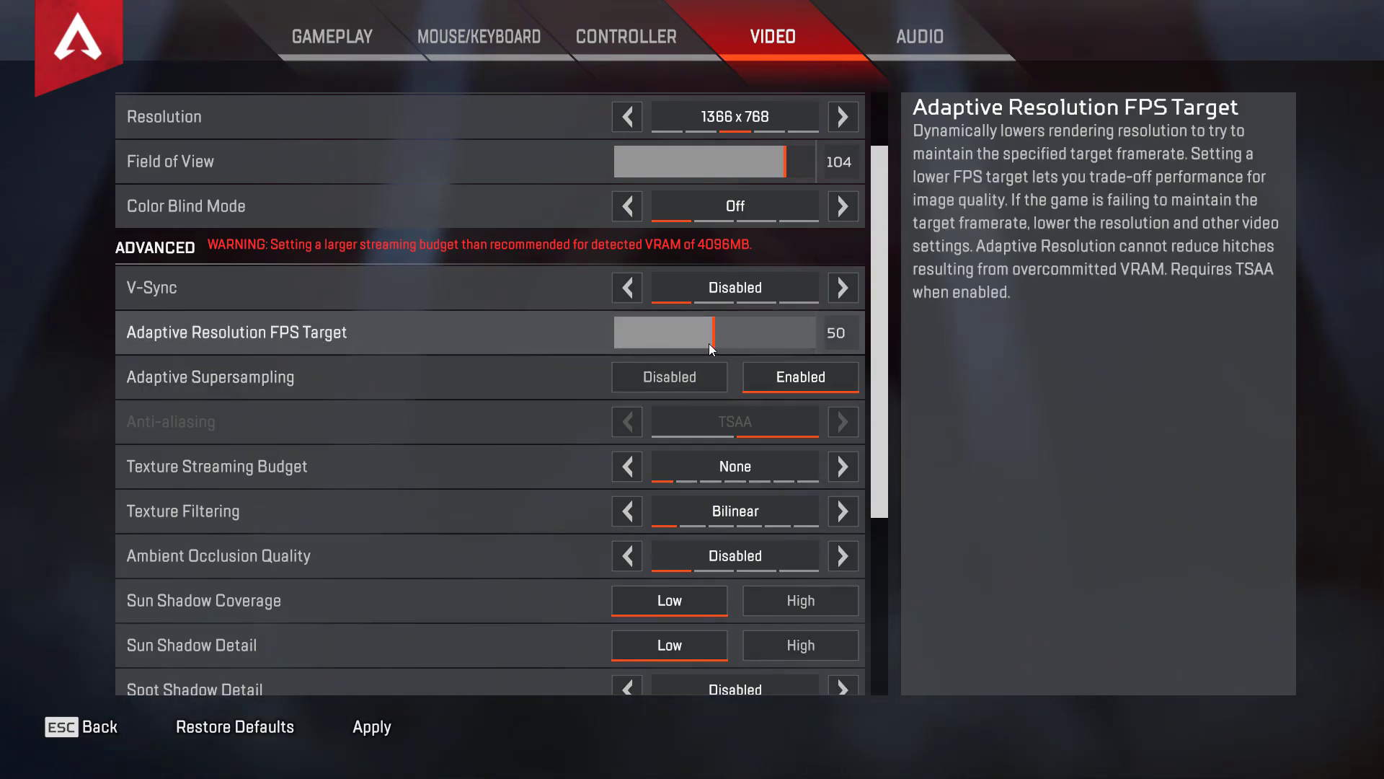
drag(713, 341, 695, 342)
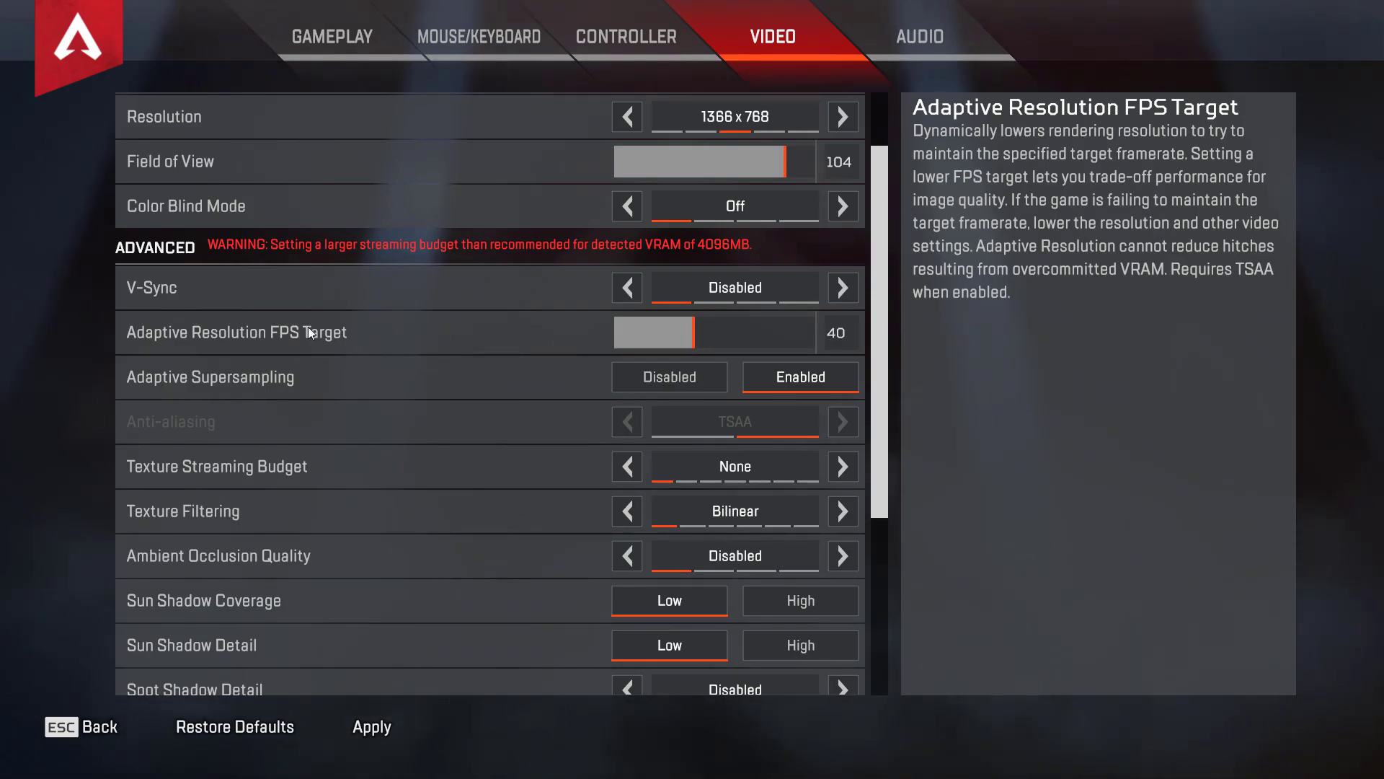
scroll(180, 336, down, 1)
scroll(181, 339, up, 1)
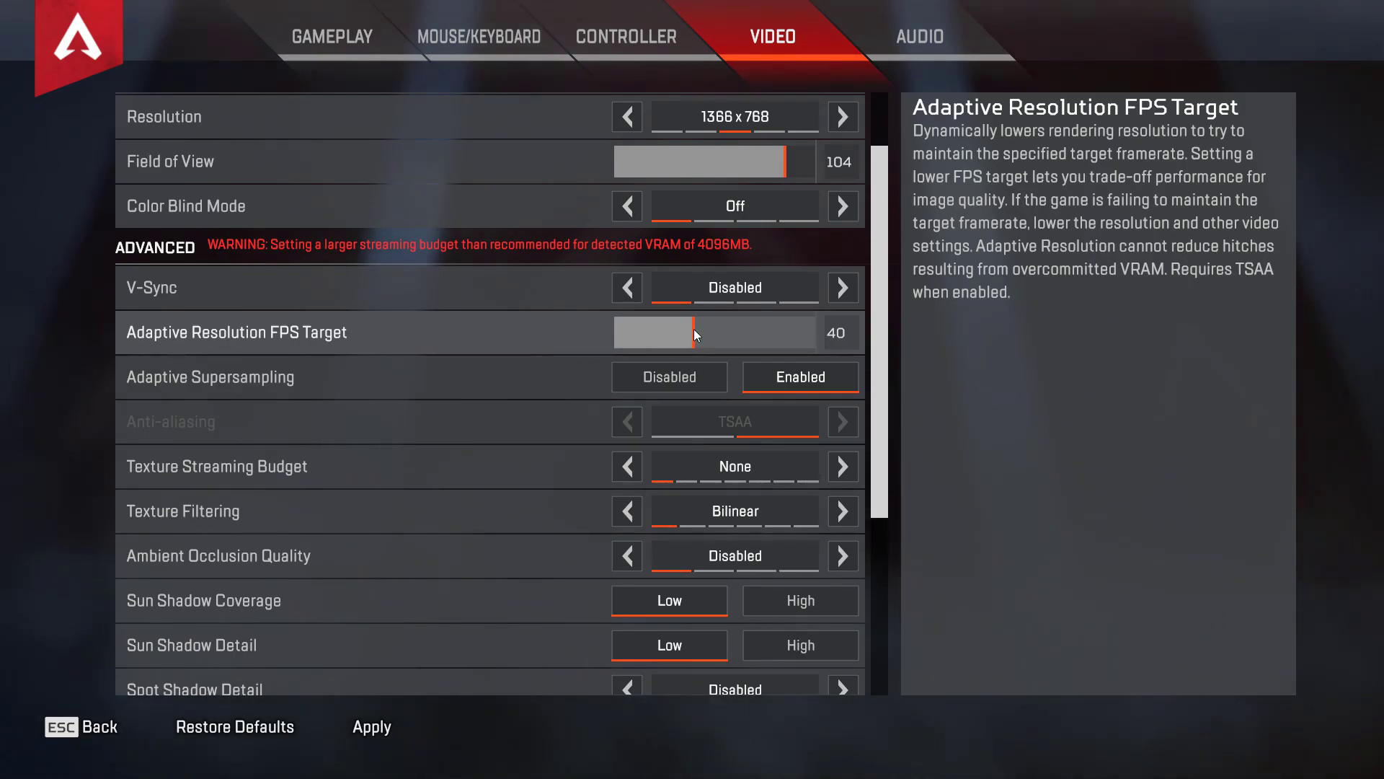
mouse_move(694, 328)
mouse_down()
mouse_move(781, 339)
mouse_move(716, 339)
mouse_up()
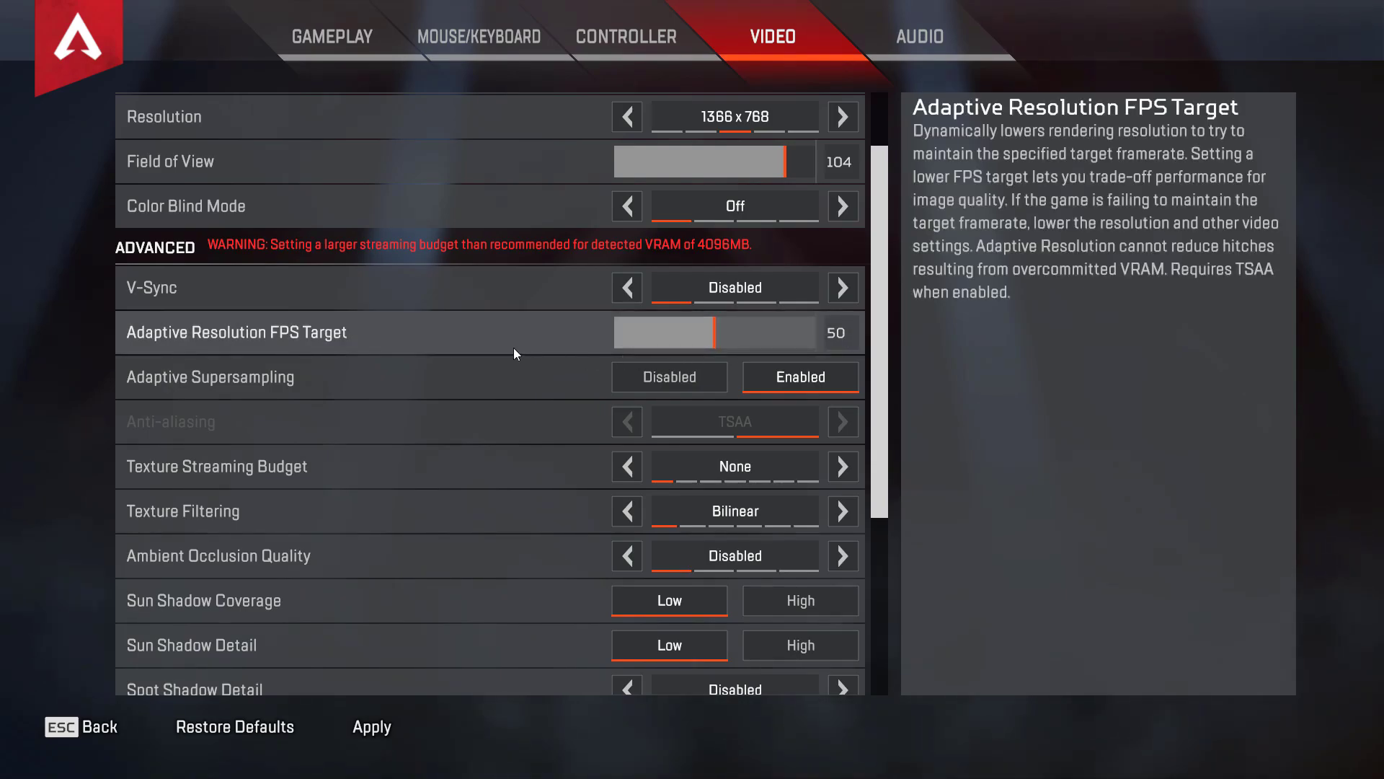
mouse_move(709, 335)
mouse_down()
mouse_move(695, 336)
mouse_move(737, 336)
mouse_move(716, 336)
mouse_up()
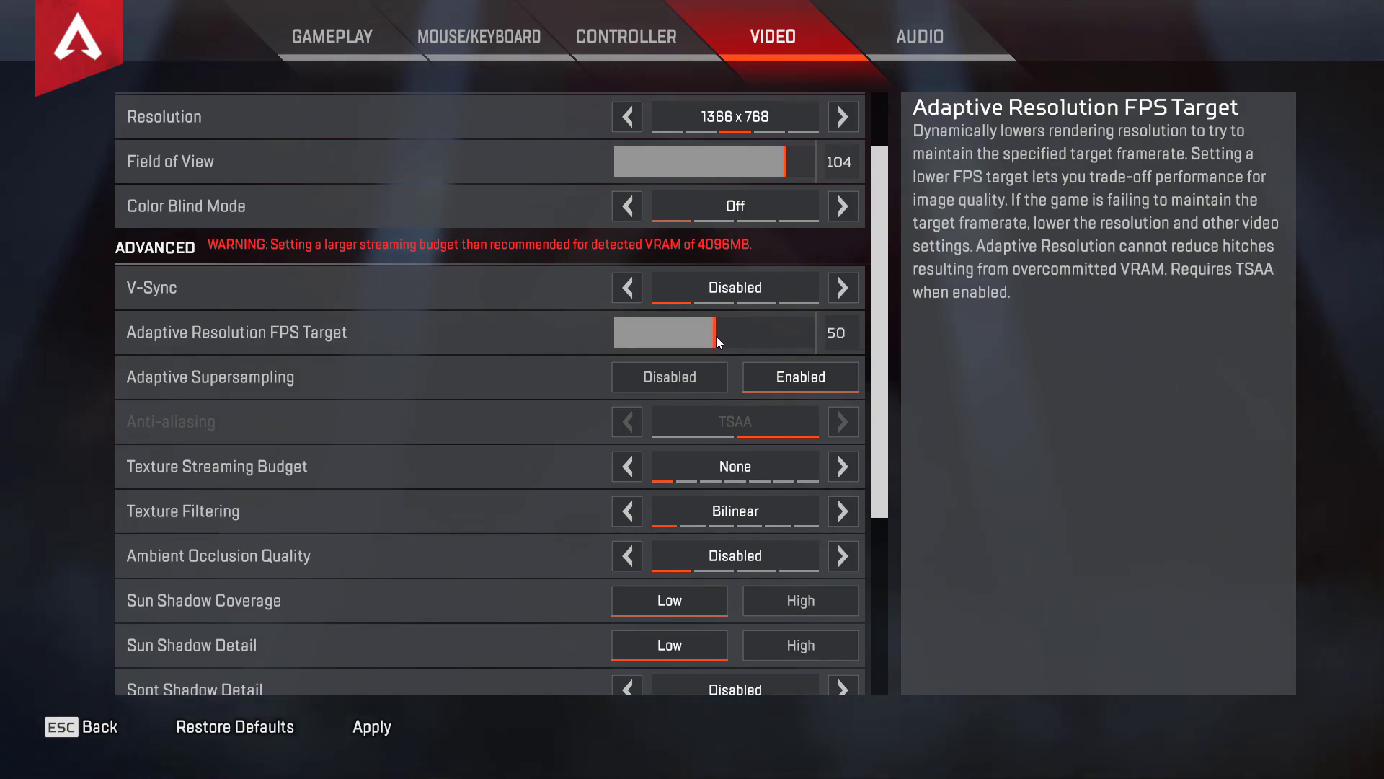
- Switch the Texture Streaming Budget to Very Low (2GB VRAM) and back to None
scroll(181, 374, down, 2)
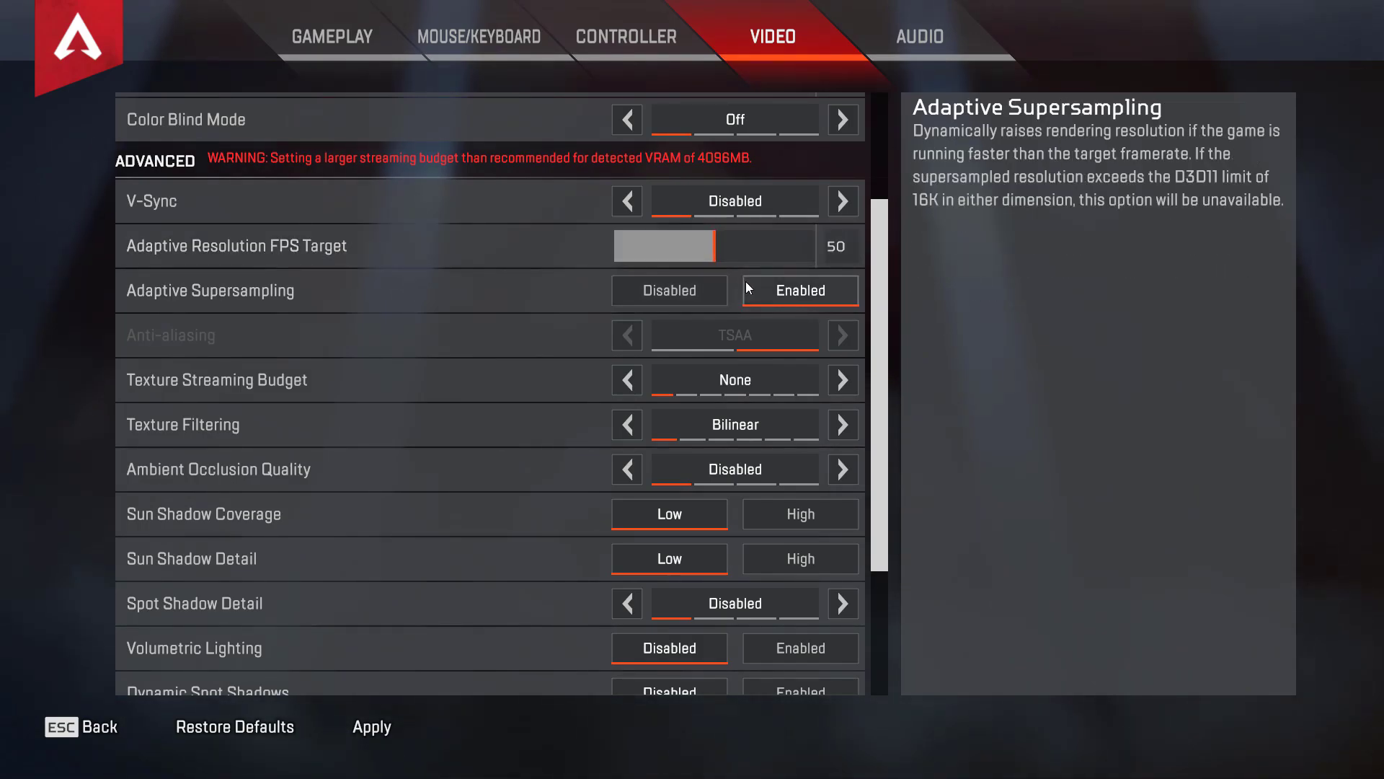
scroll(721, 274, down, 1)
scroll(401, 336, down, 1)
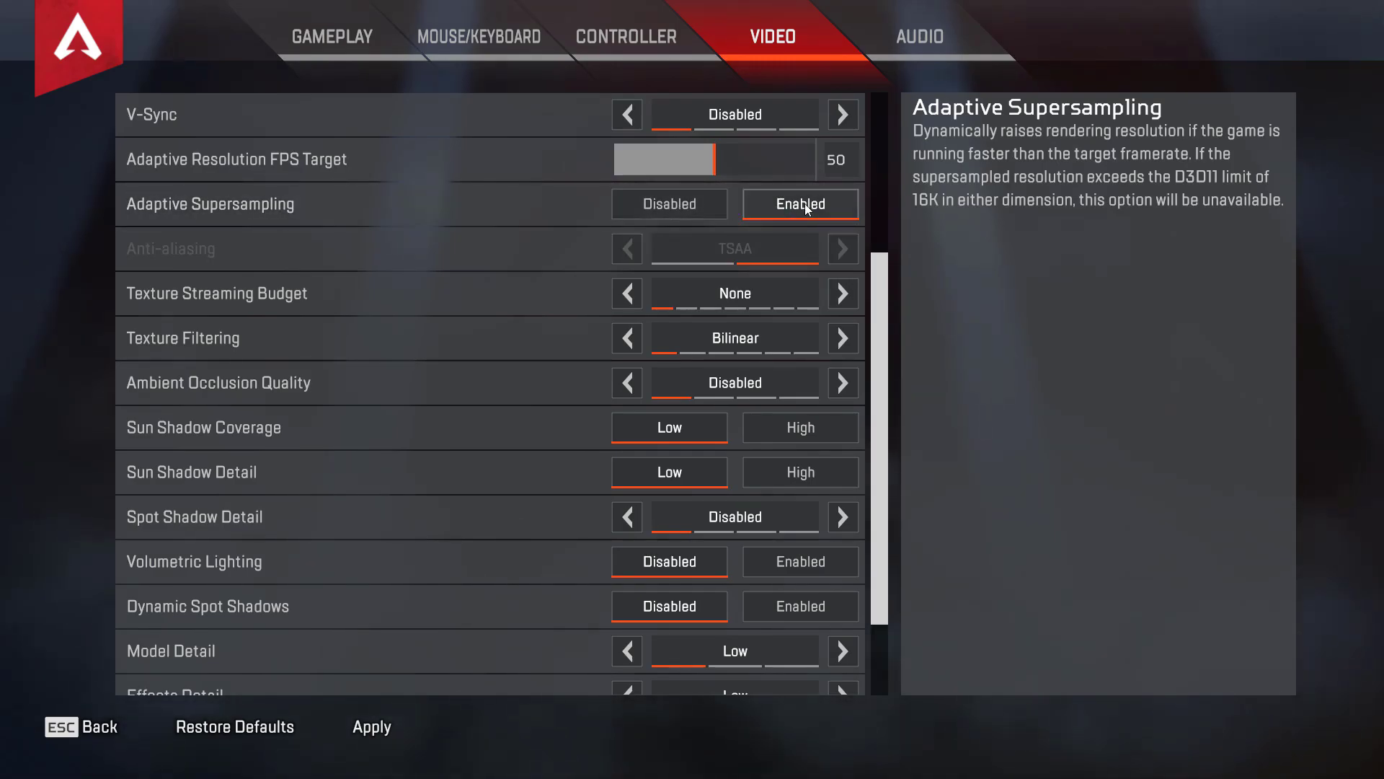
scroll(174, 325, down, 1)
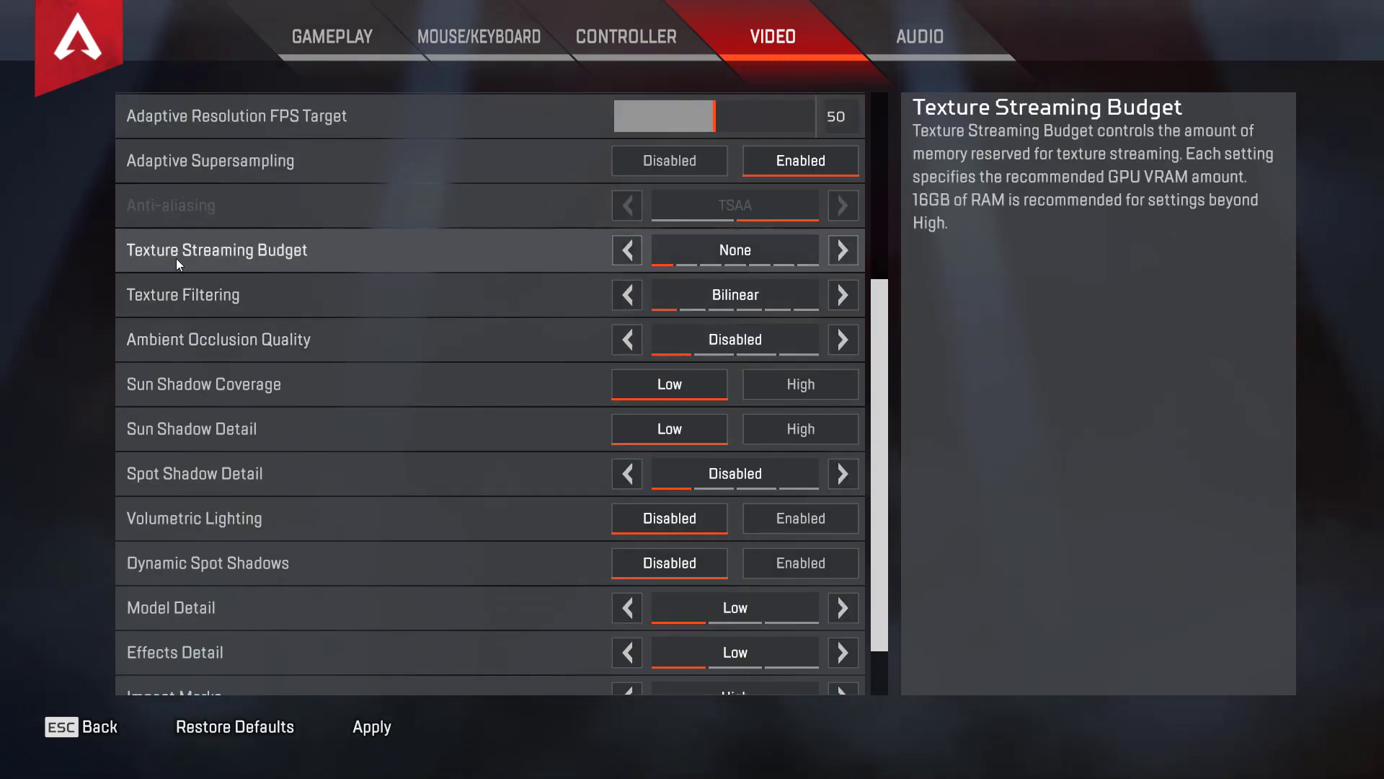
click(841, 253)
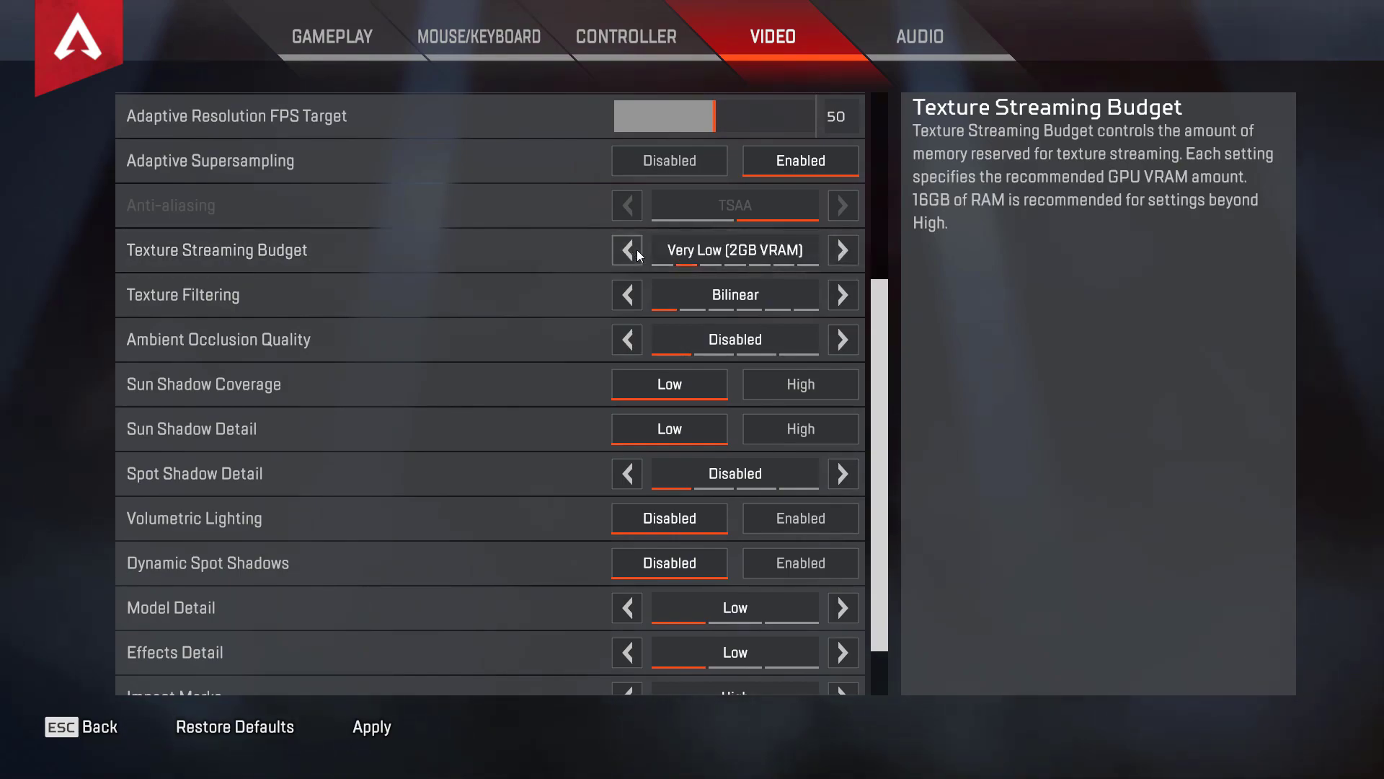
click(638, 250)
click(845, 257)
click(625, 254)
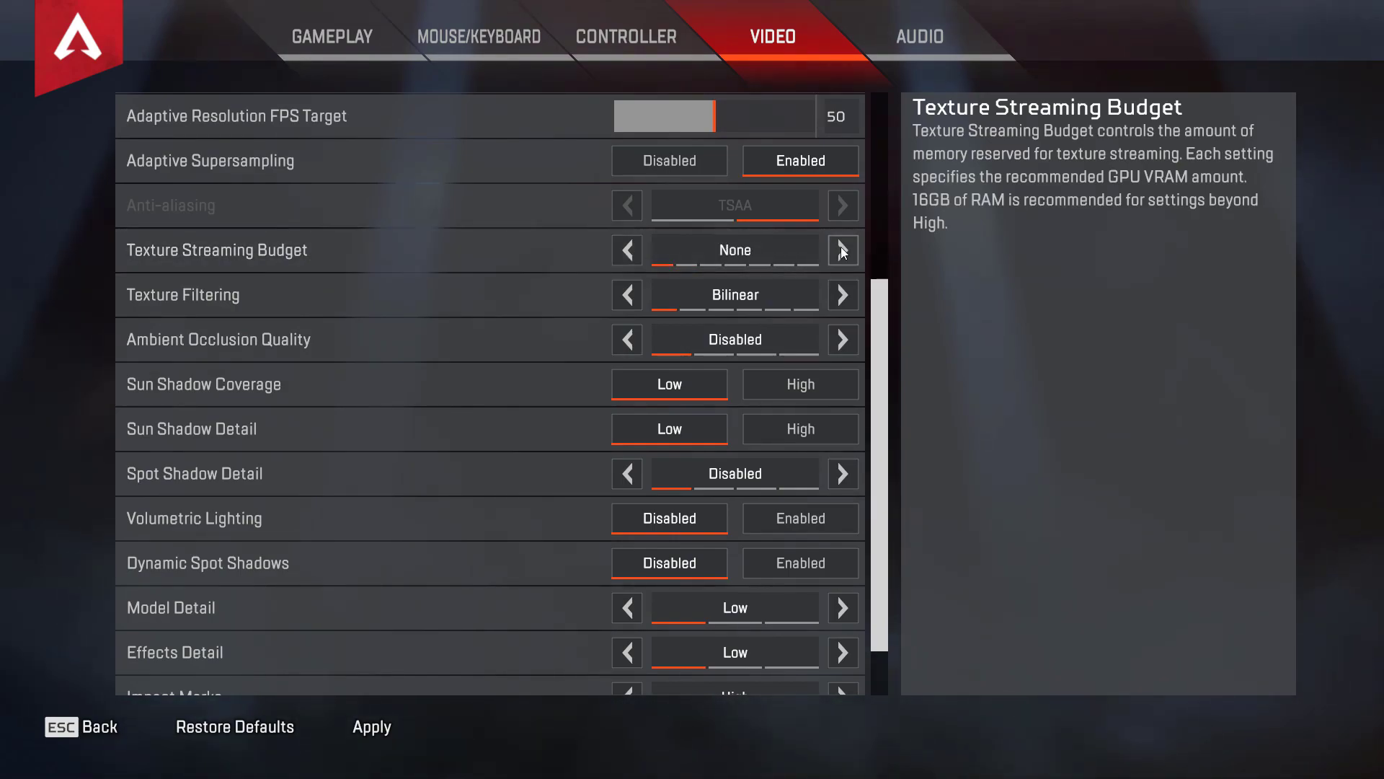
- Raise the Texture Streaming Budget up to High (4GB VRAM) and return it to None
click(841, 247)
click(836, 252)
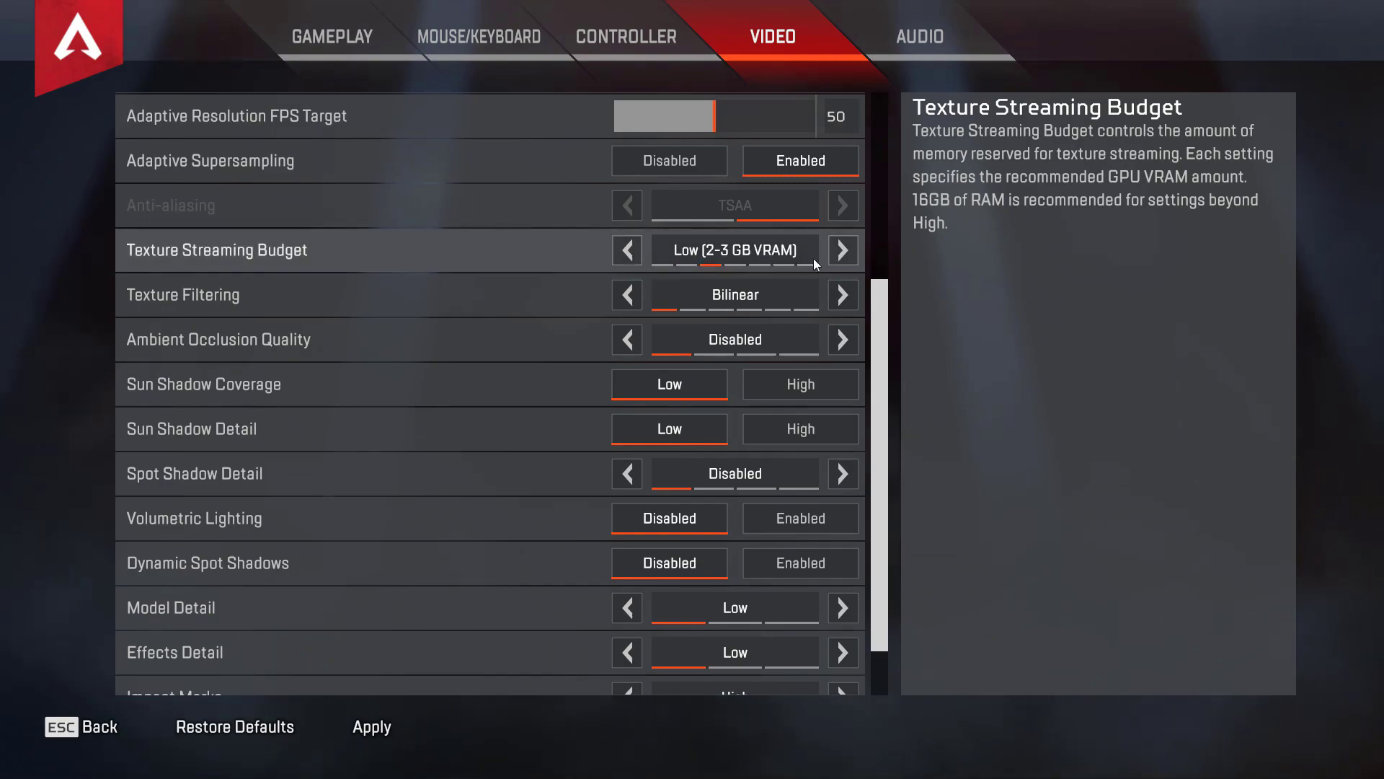
click(742, 259)
click(844, 252)
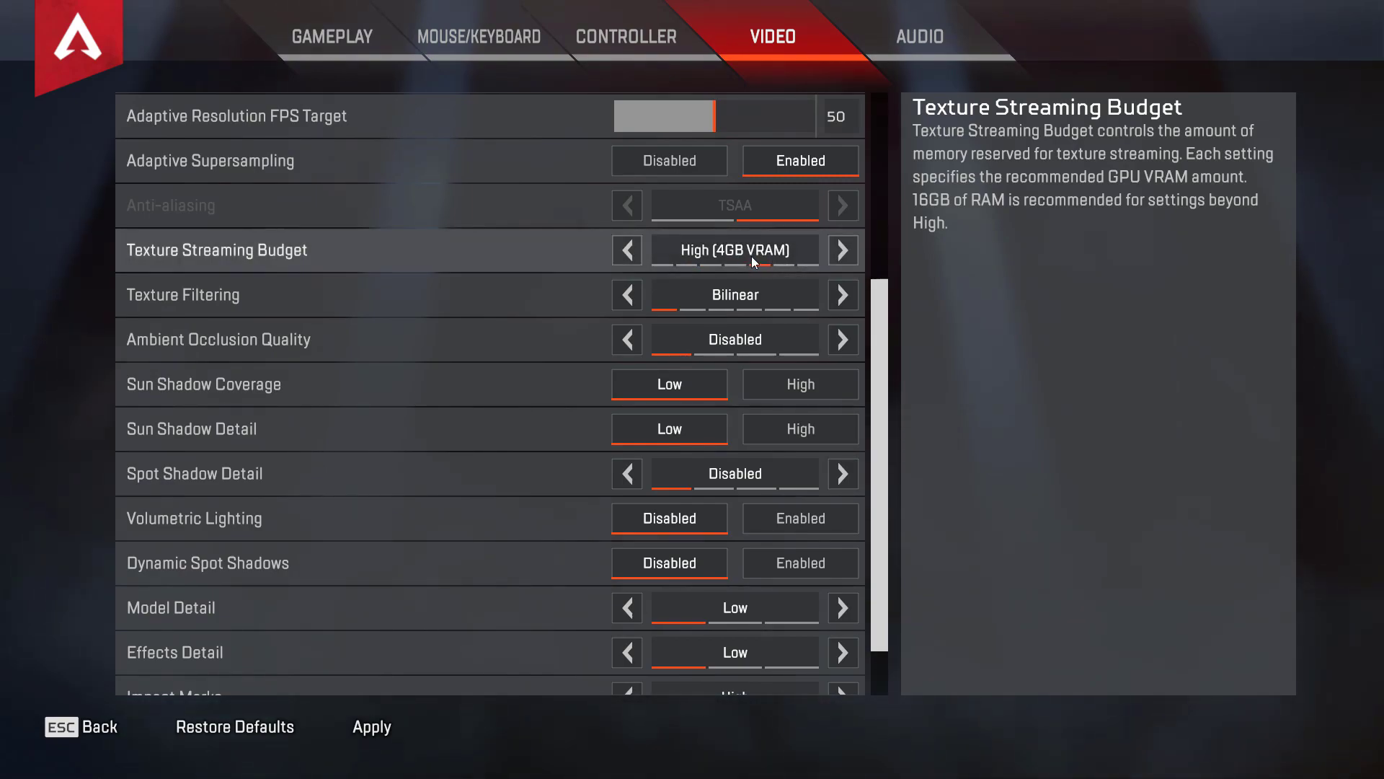
click(630, 253)
click(630, 253)
click(631, 253)
click(630, 253)
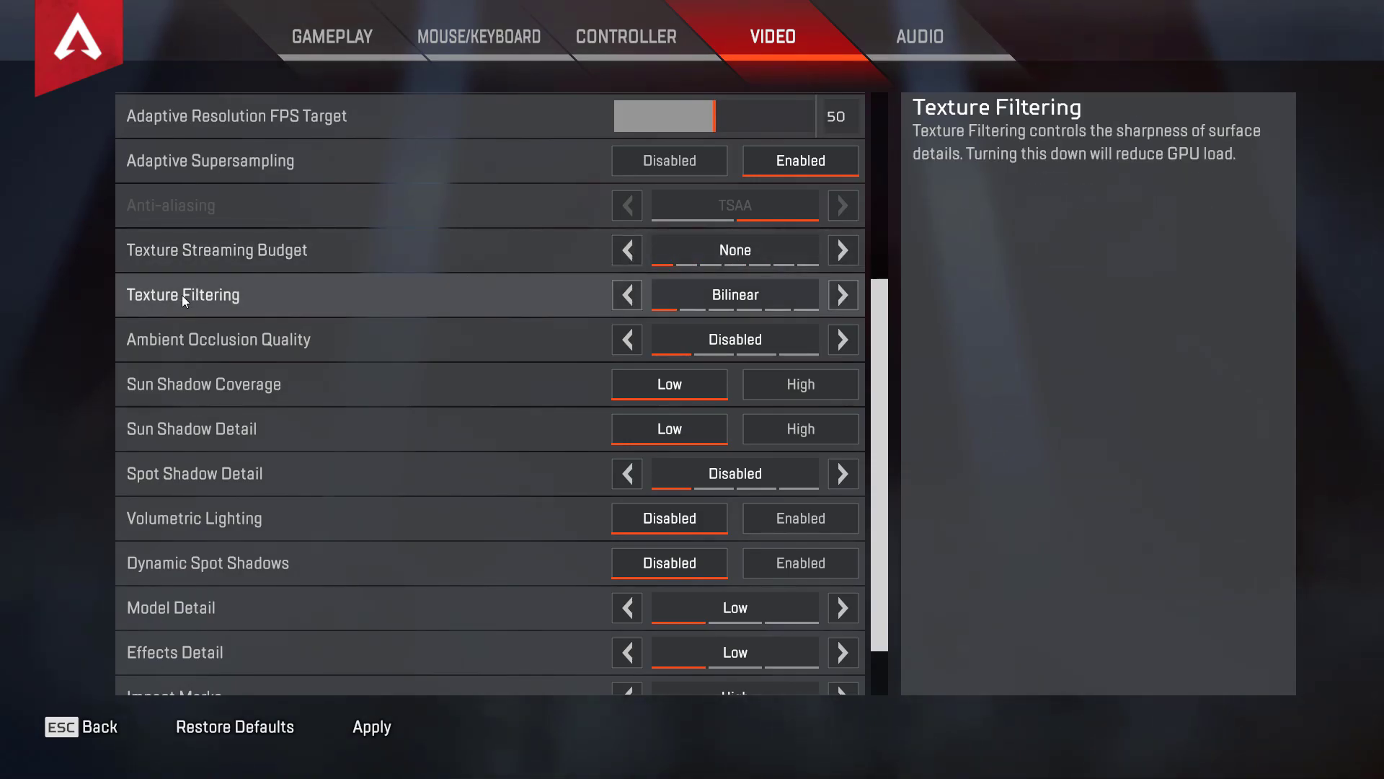
- Try setting Impact Marks to Low and restore it to High
scroll(182, 295, down, 1)
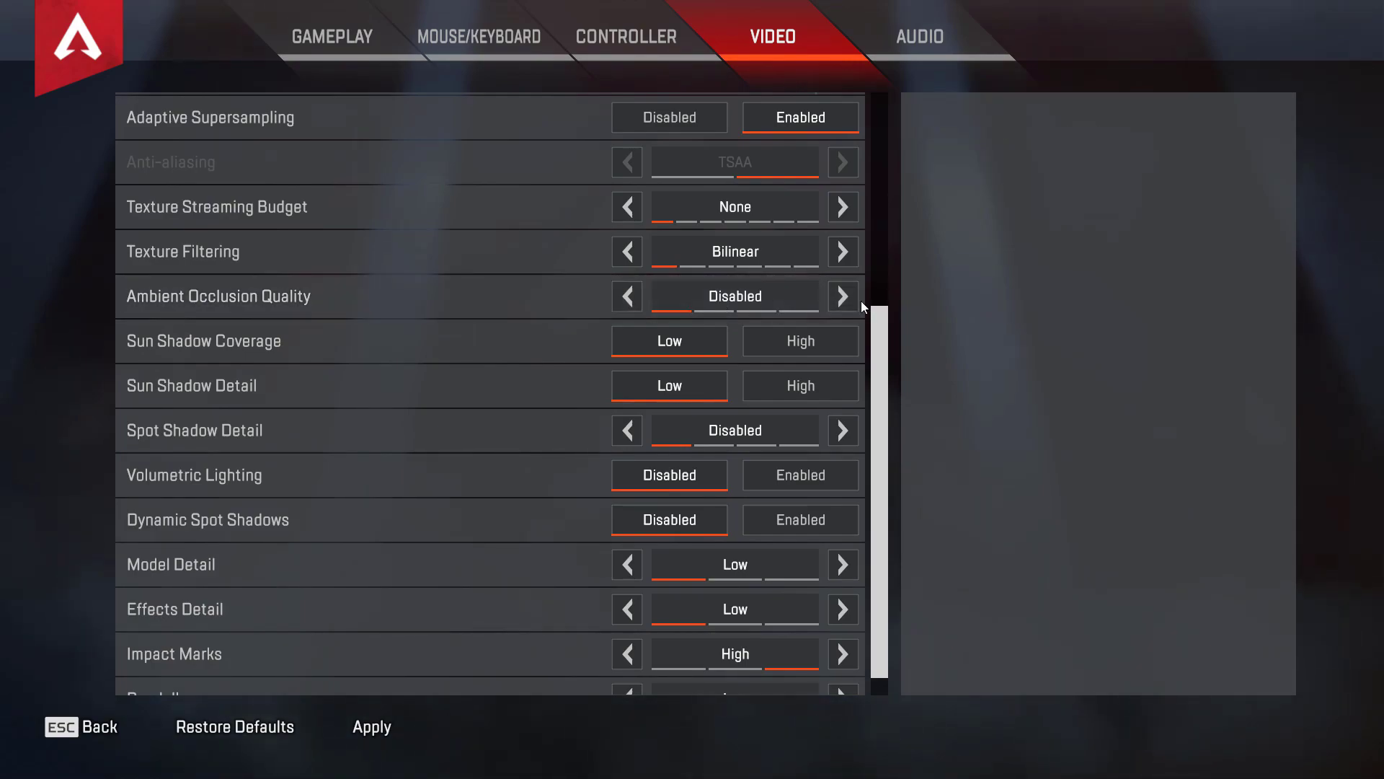
scroll(392, 304, down, 1)
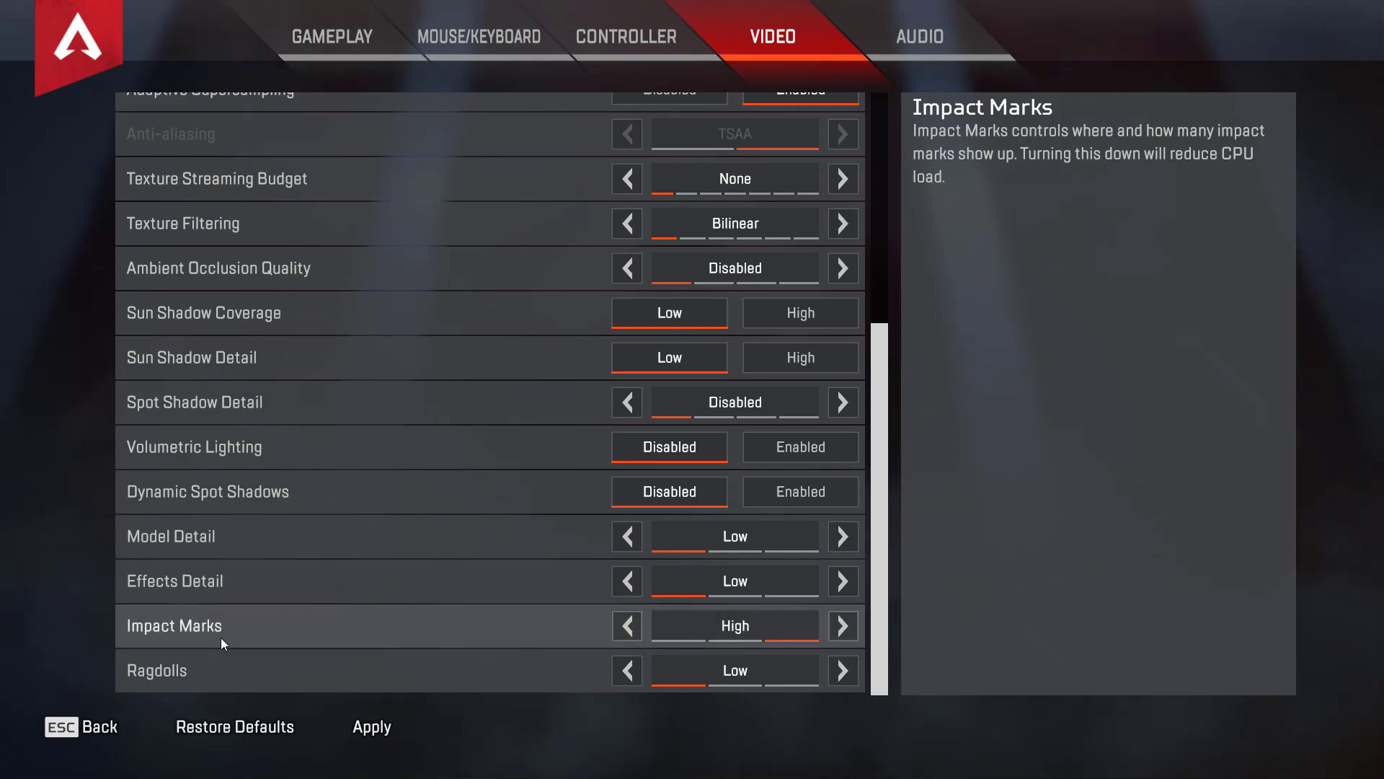
click(629, 626)
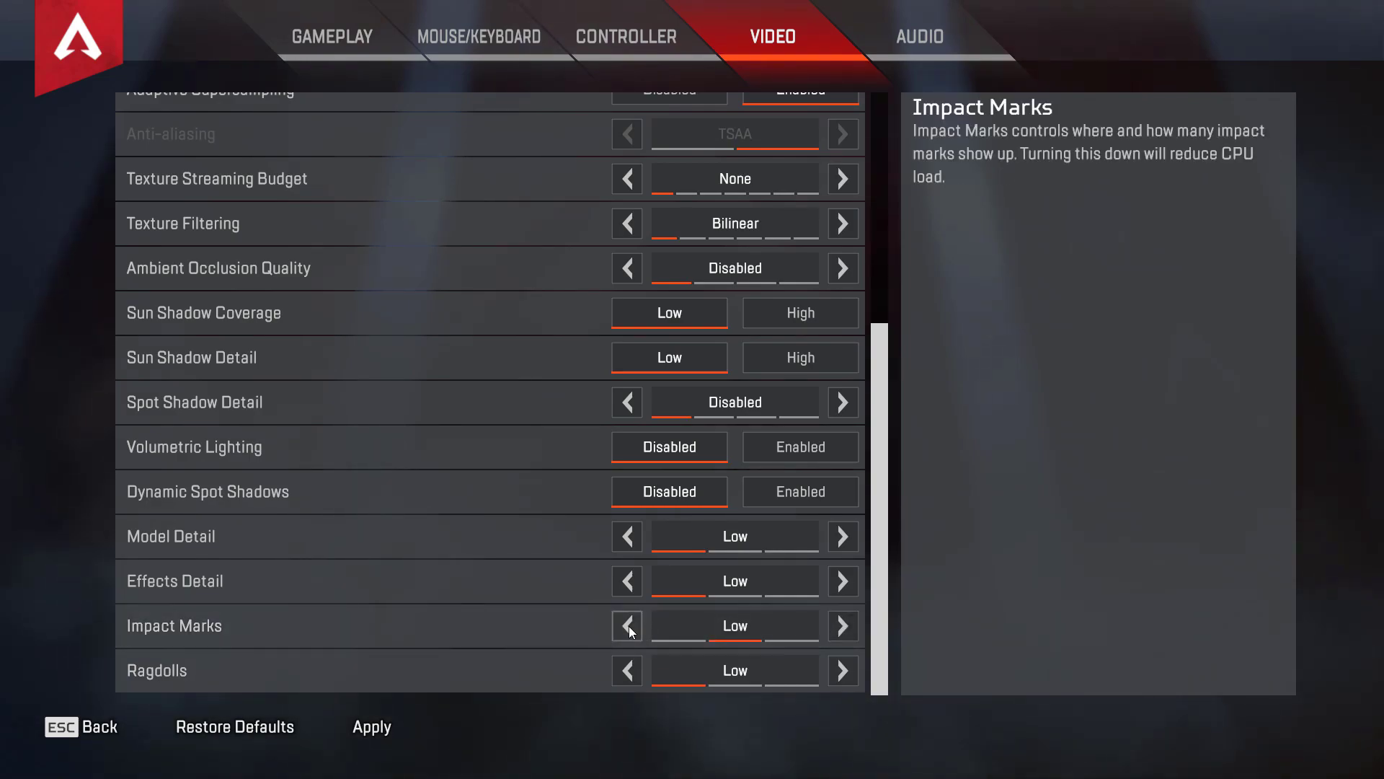
click(845, 627)
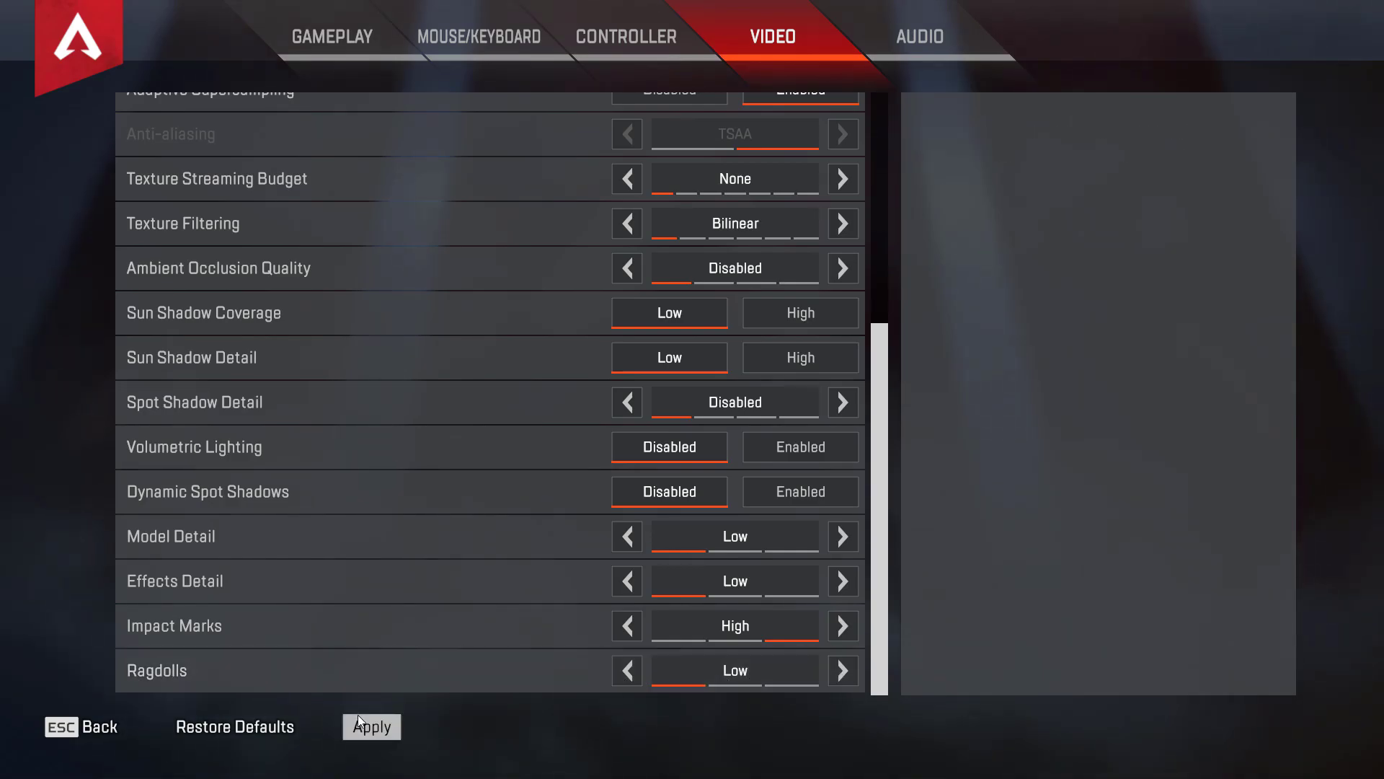
scroll(551, 664, up, 3)
scroll(584, 674, down, 3)
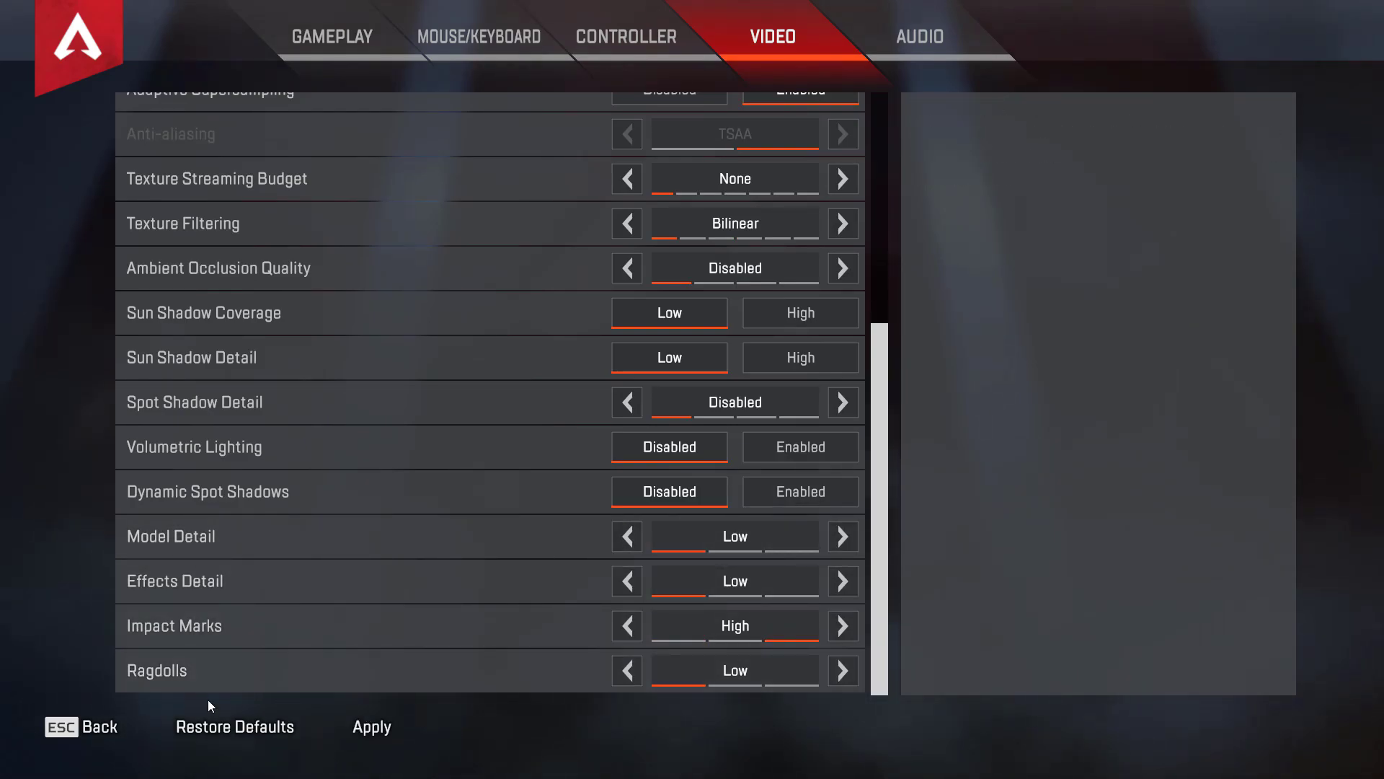
scroll(398, 692, up, 6)
scroll(406, 681, down, 3)
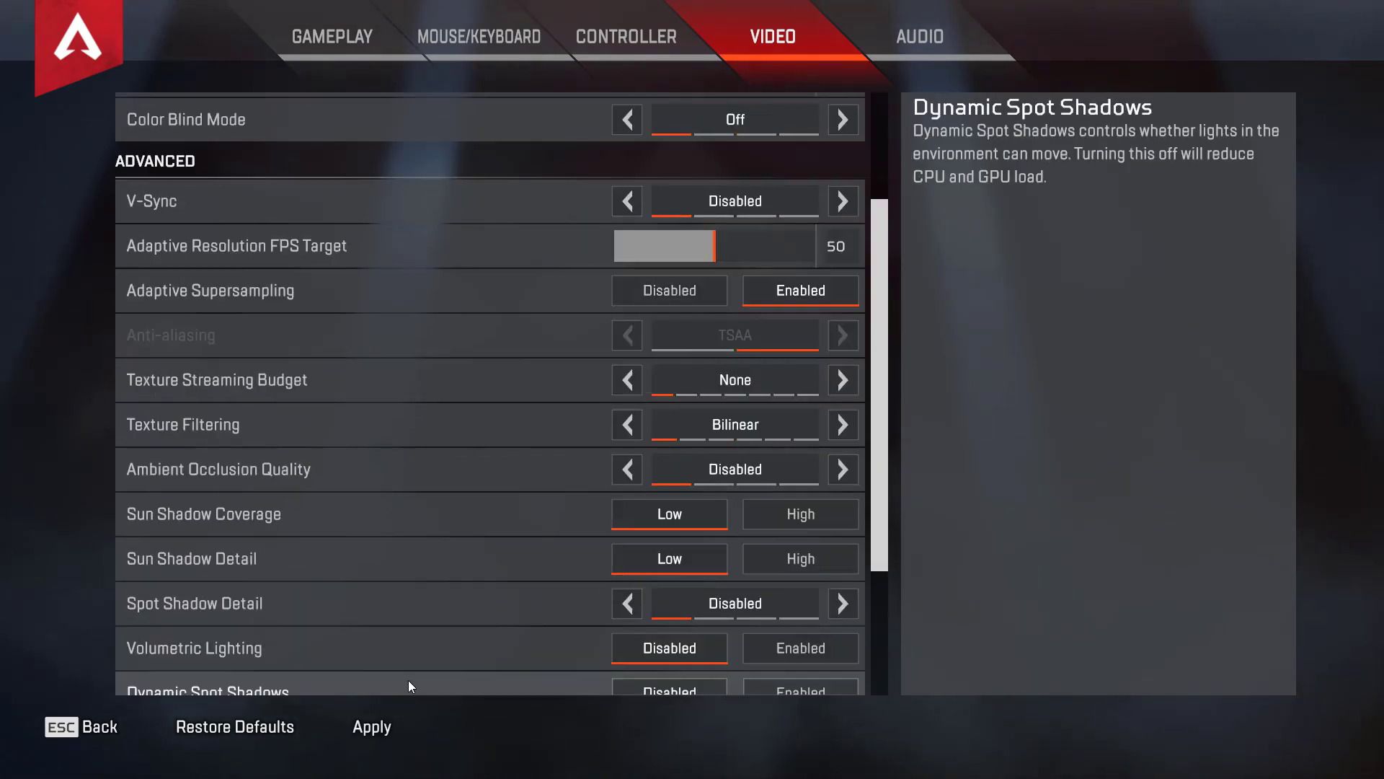
- Apply the changed video settings in the game
scroll(411, 685, up, 3)
click(369, 728)
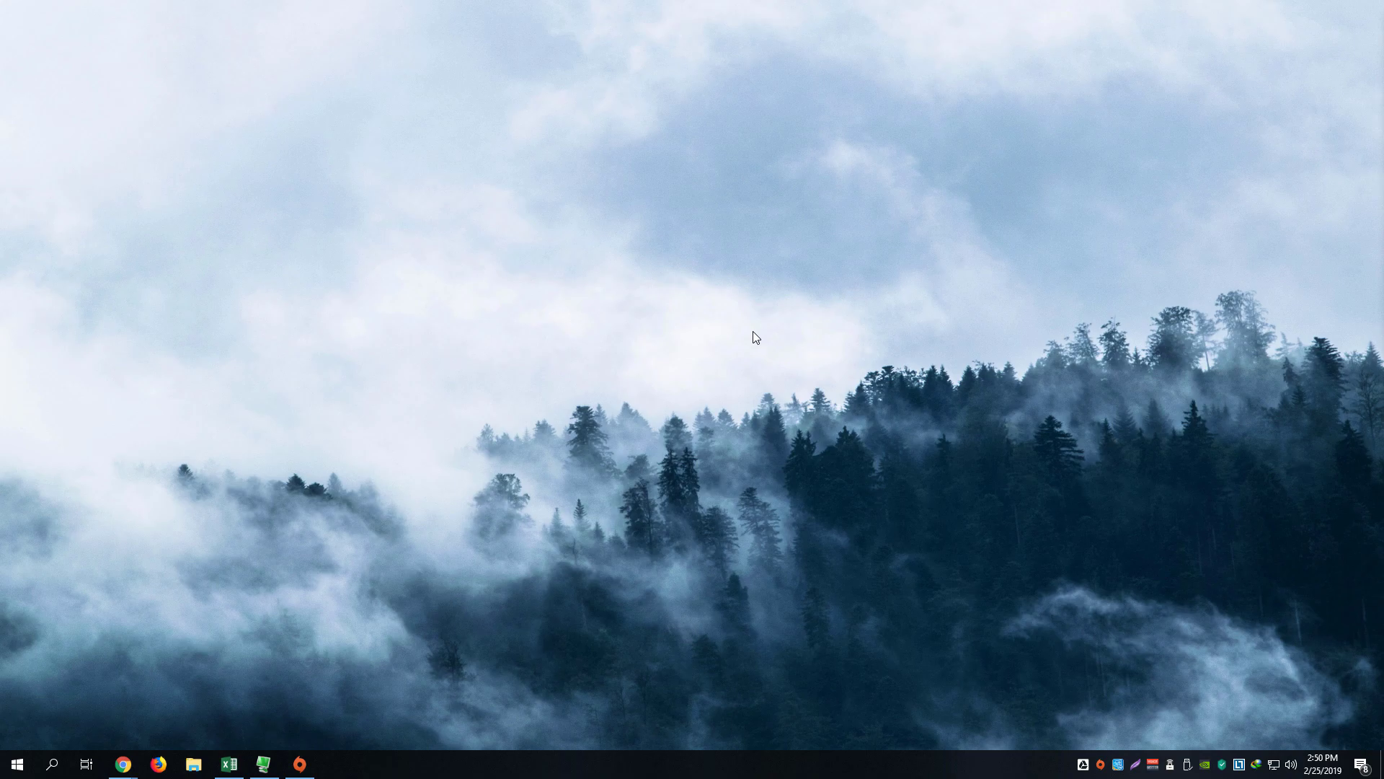
- Find the Windows power options and open the advanced power settings of the Balanced plan
click(17, 765)
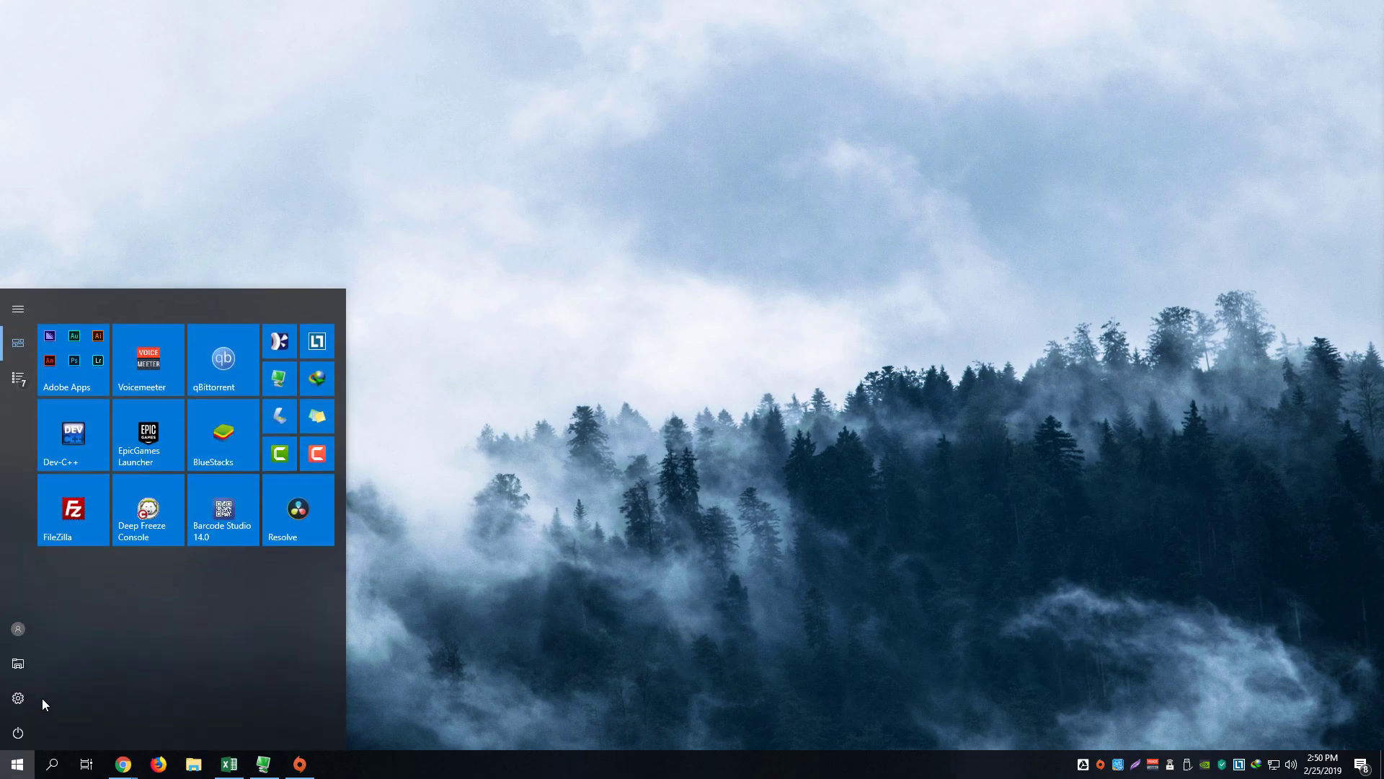
text(power opti)
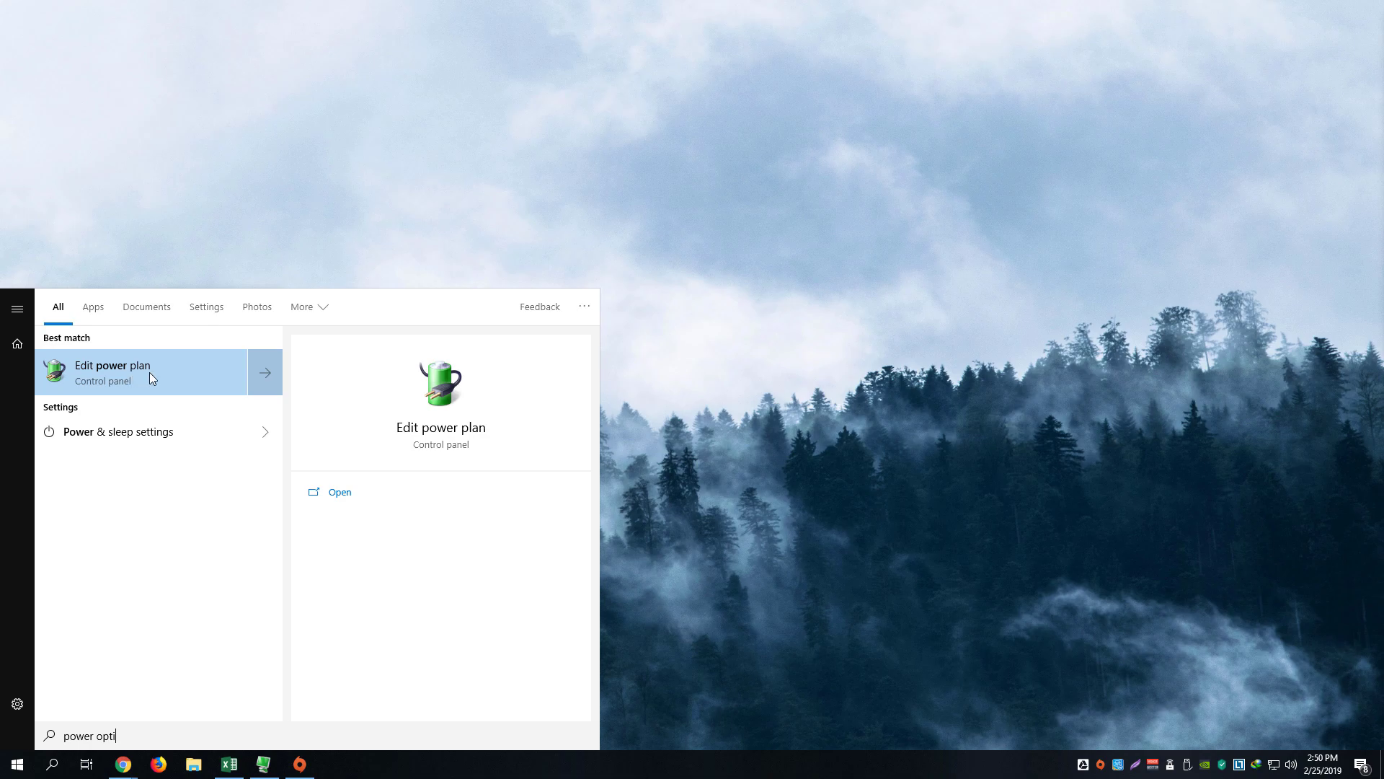
click(120, 380)
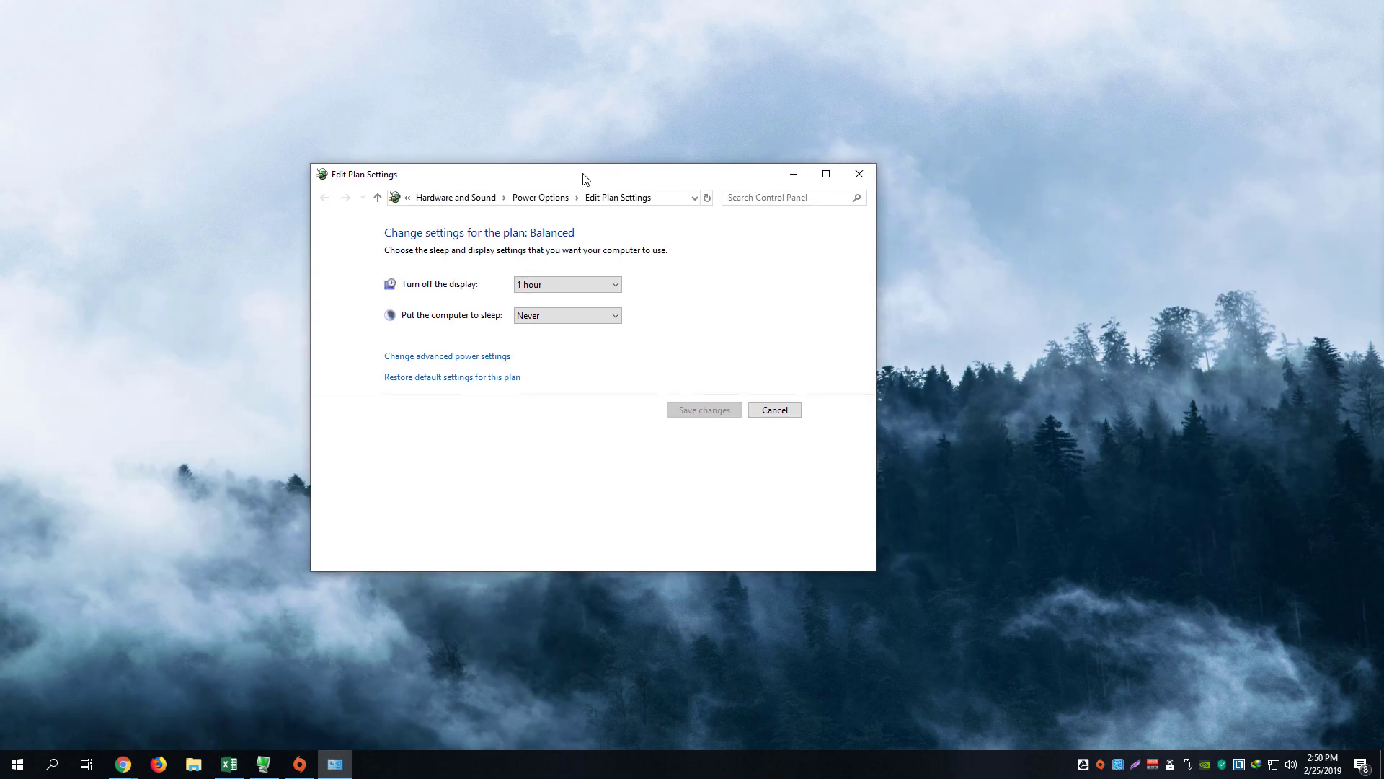
drag(584, 176, 731, 176)
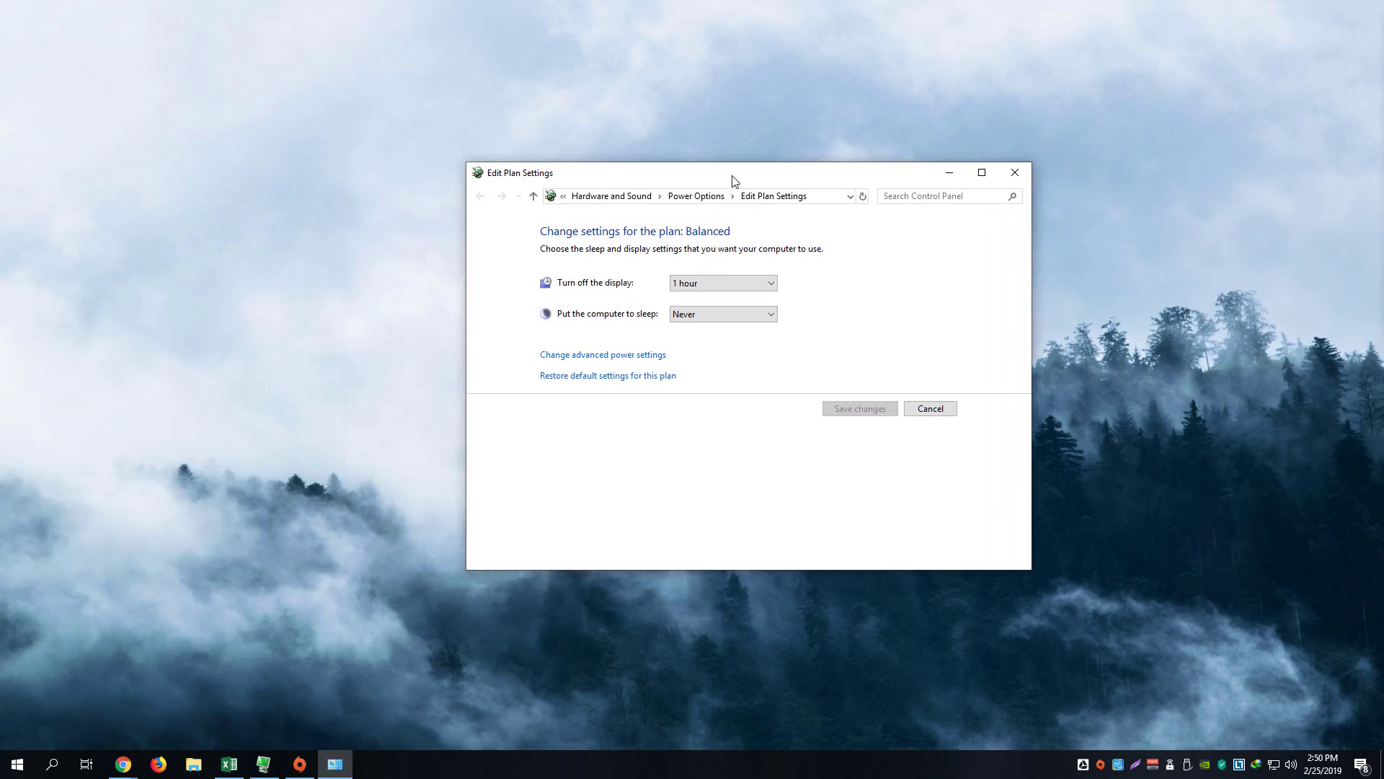
click(696, 196)
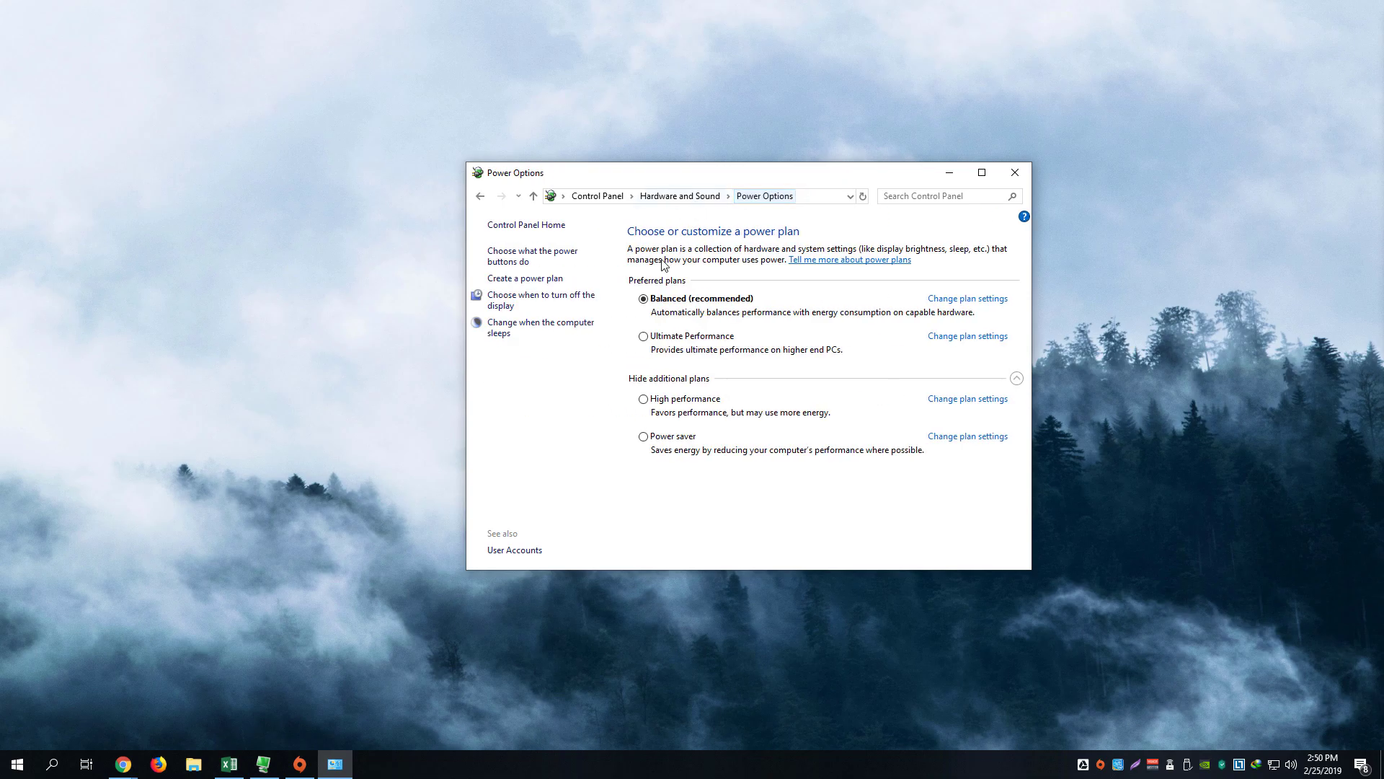
click(963, 303)
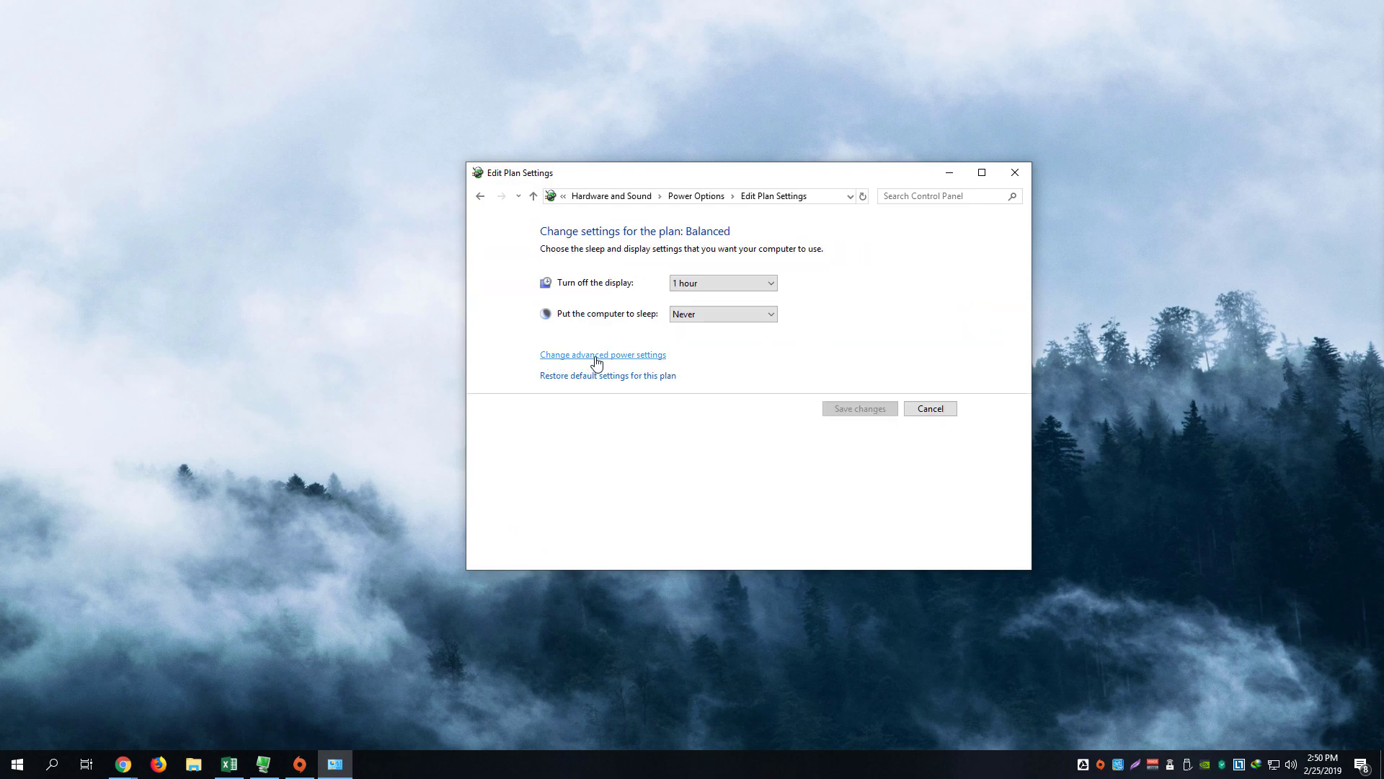
click(630, 360)
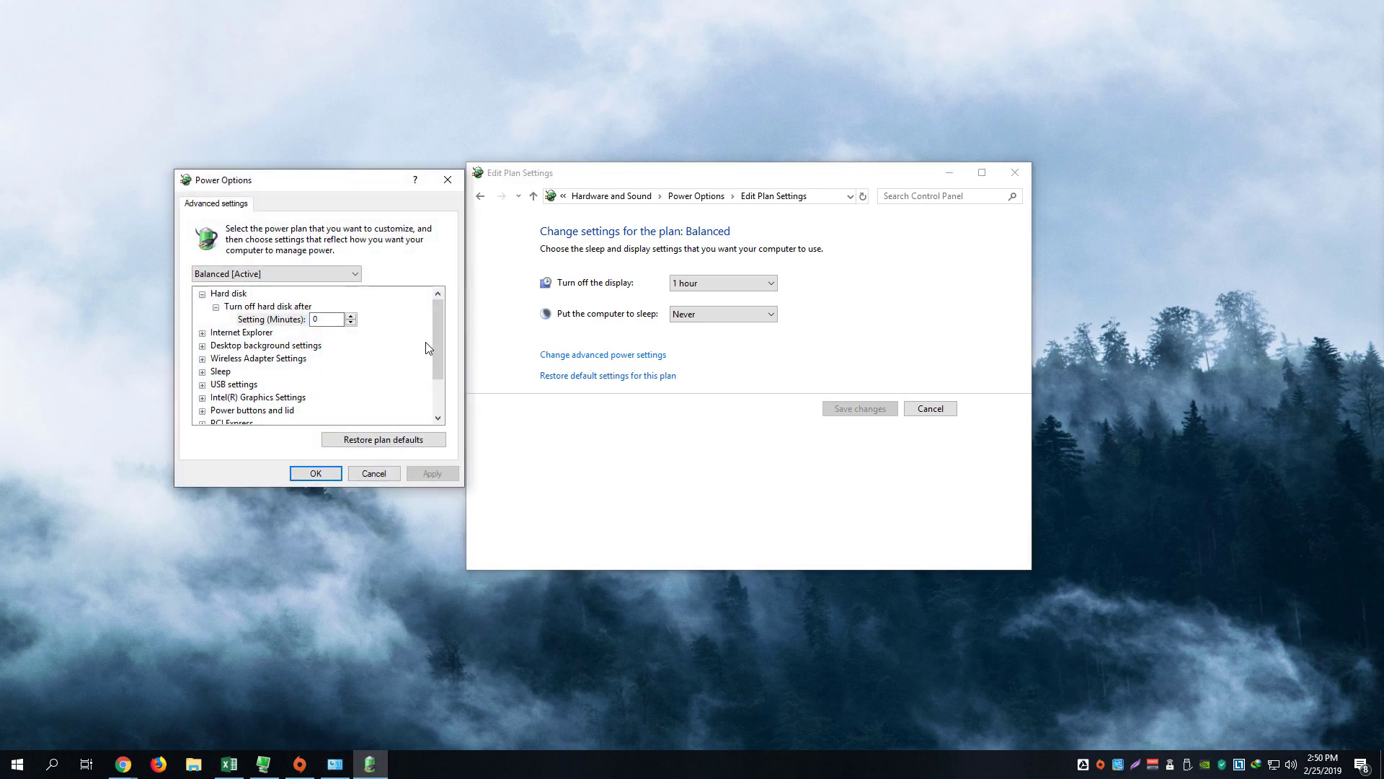
- Expand PCI Express in the advanced power settings to reach the Link State Power Management setting
drag(437, 317, 433, 358)
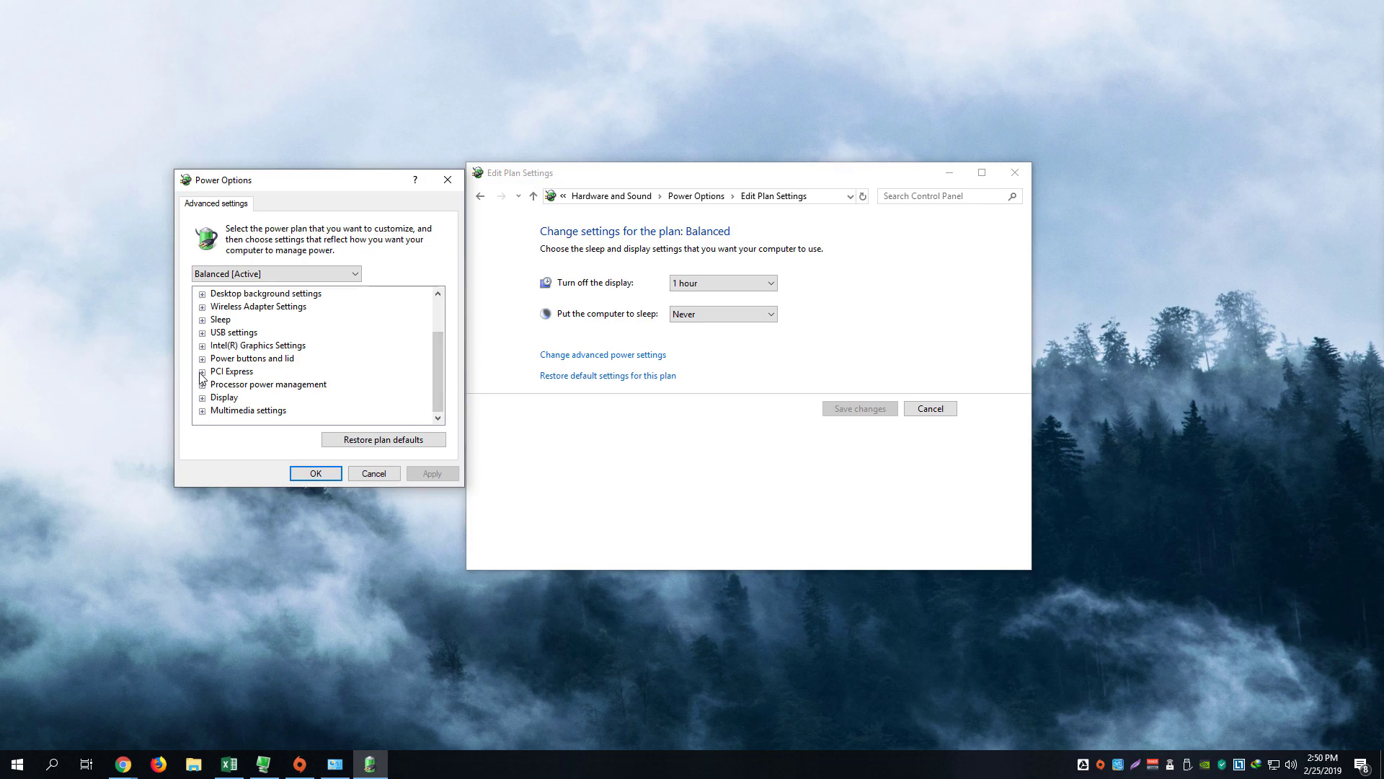
click(199, 374)
click(201, 373)
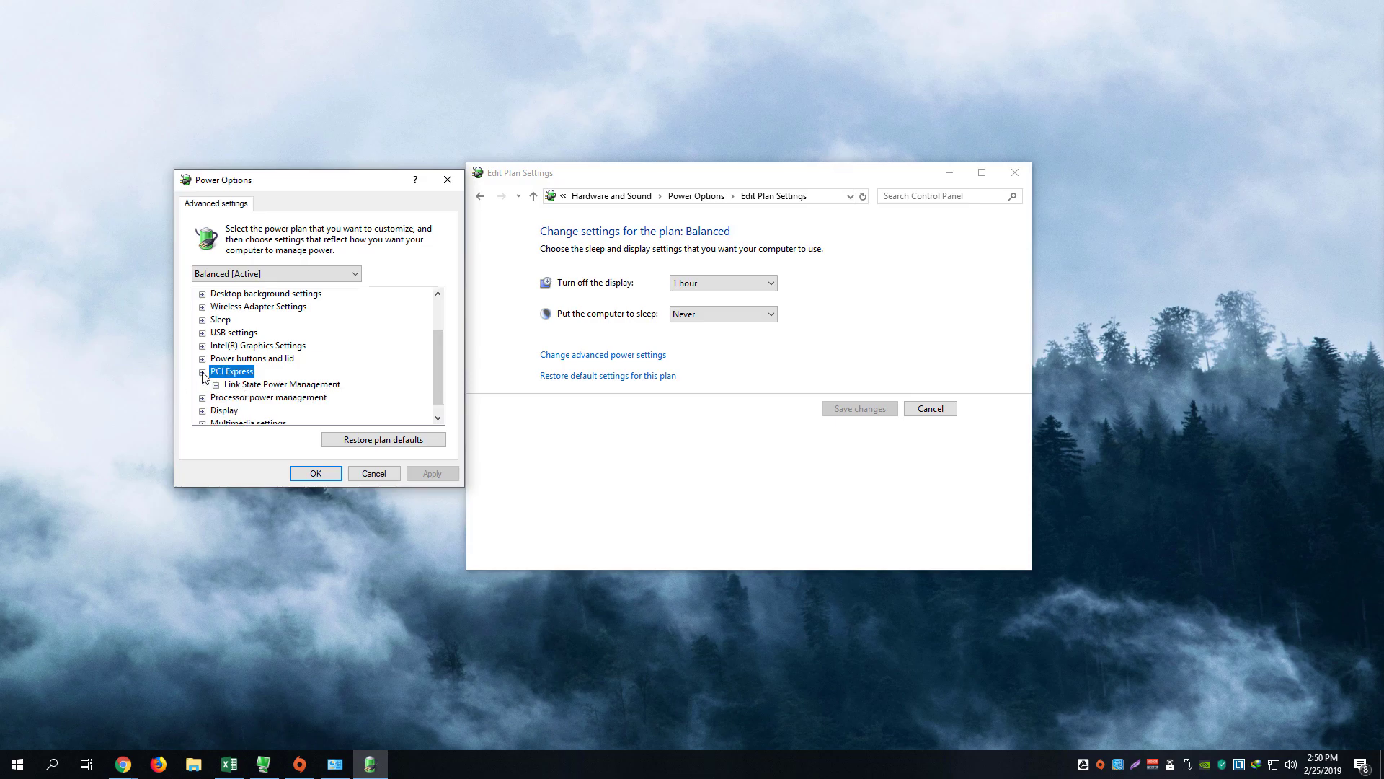
click(243, 386)
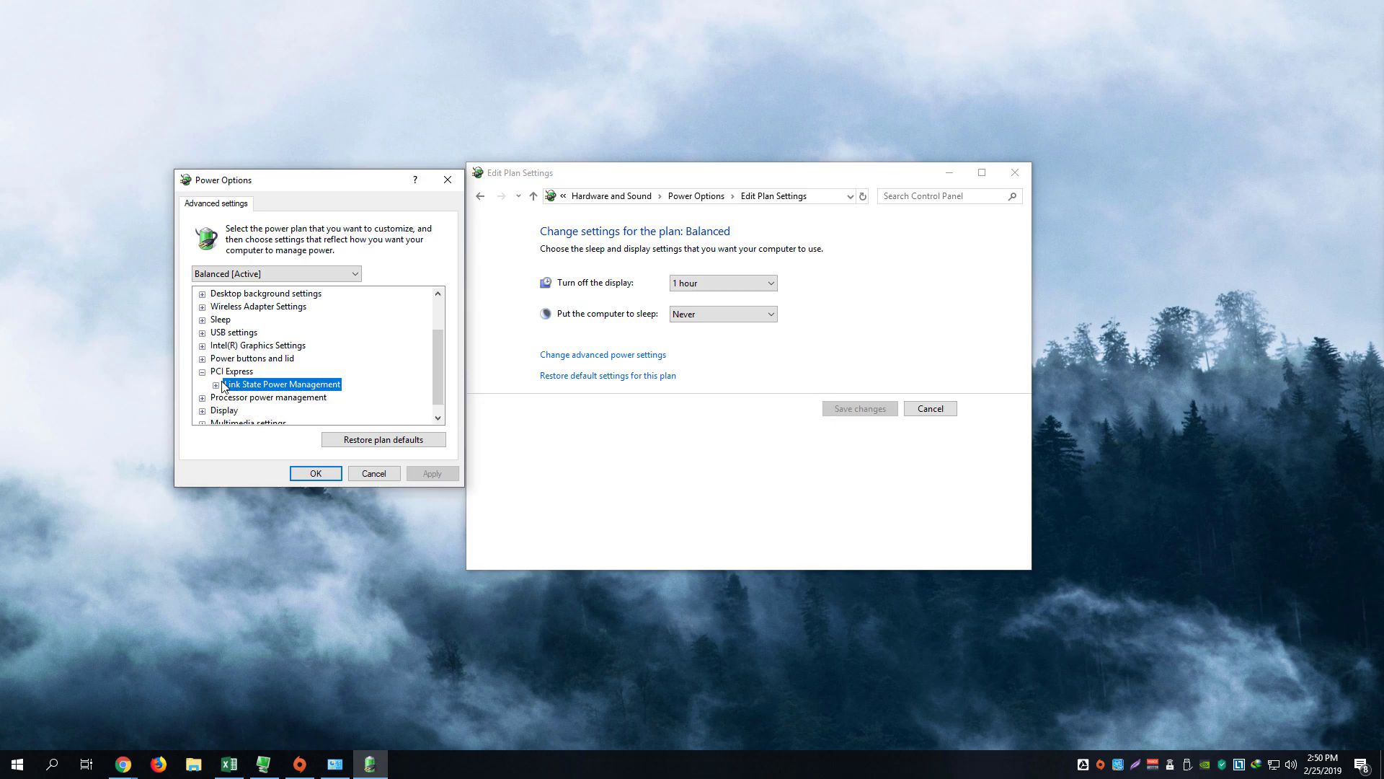
click(216, 385)
click(274, 397)
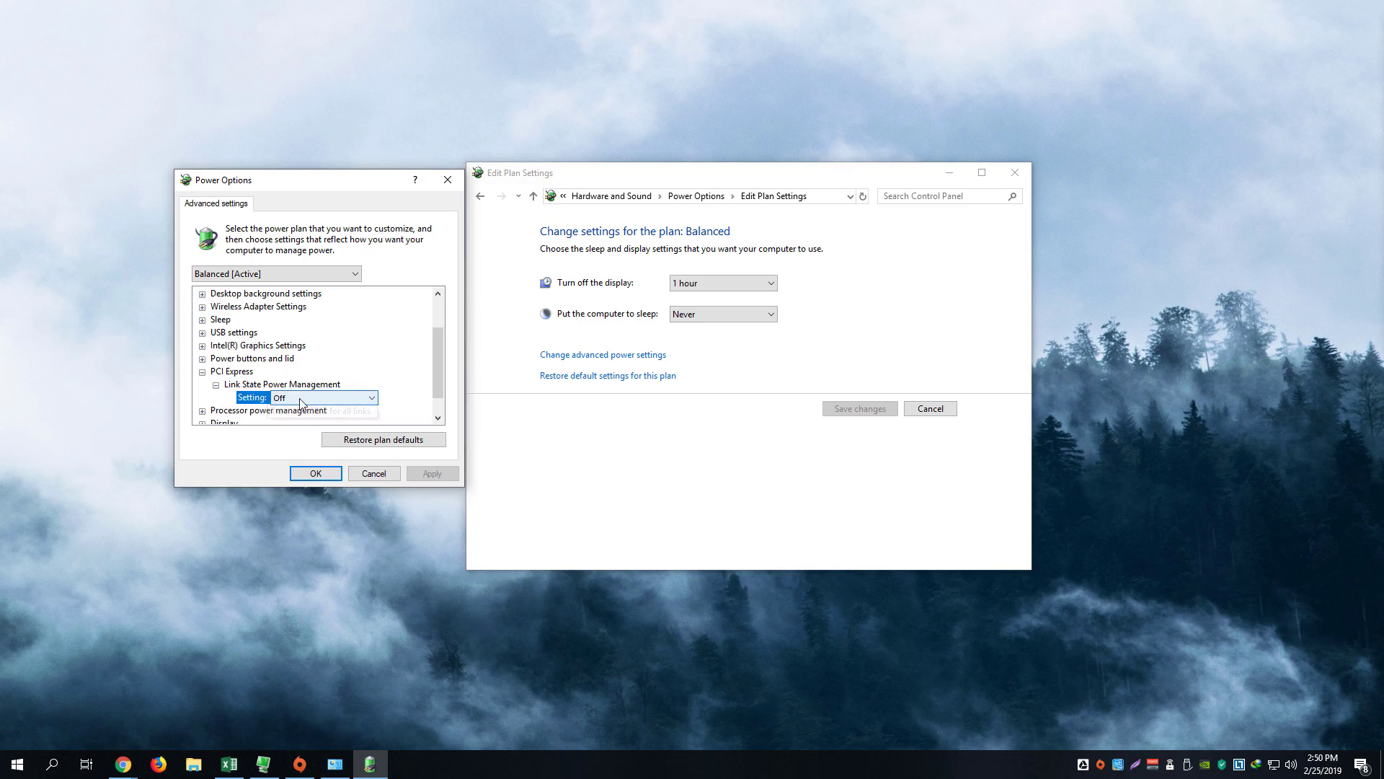
- Try Moderate and Maximum power savings for Link State Power Management and set it back to Off
click(301, 399)
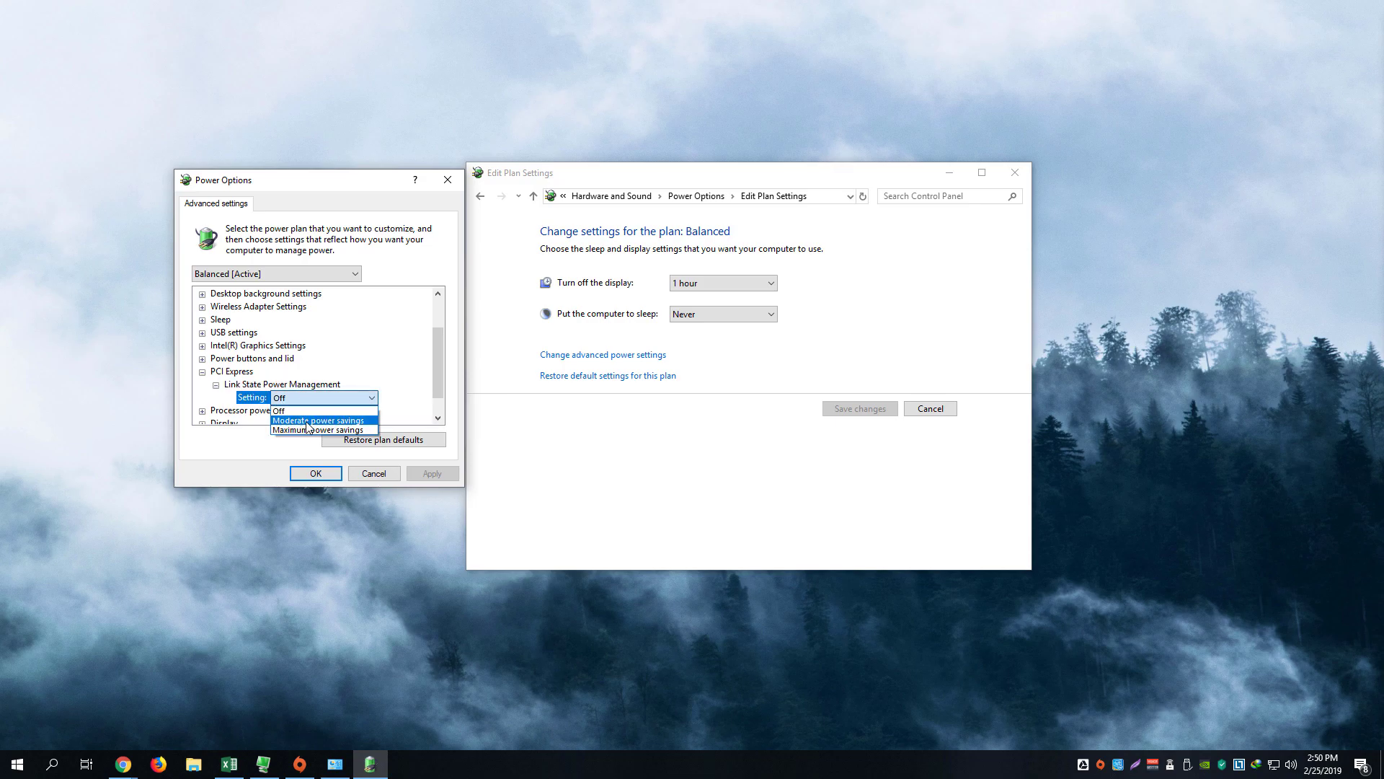
click(309, 420)
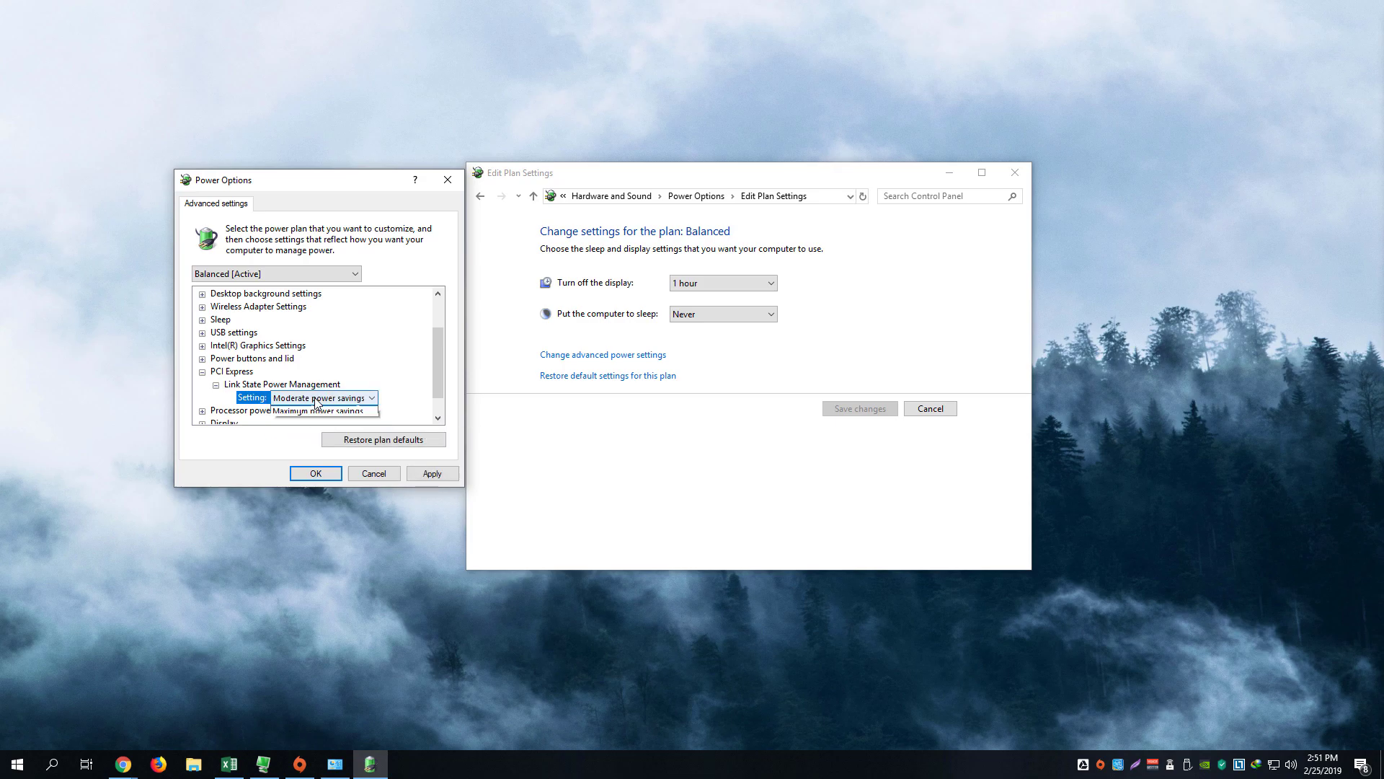
click(318, 397)
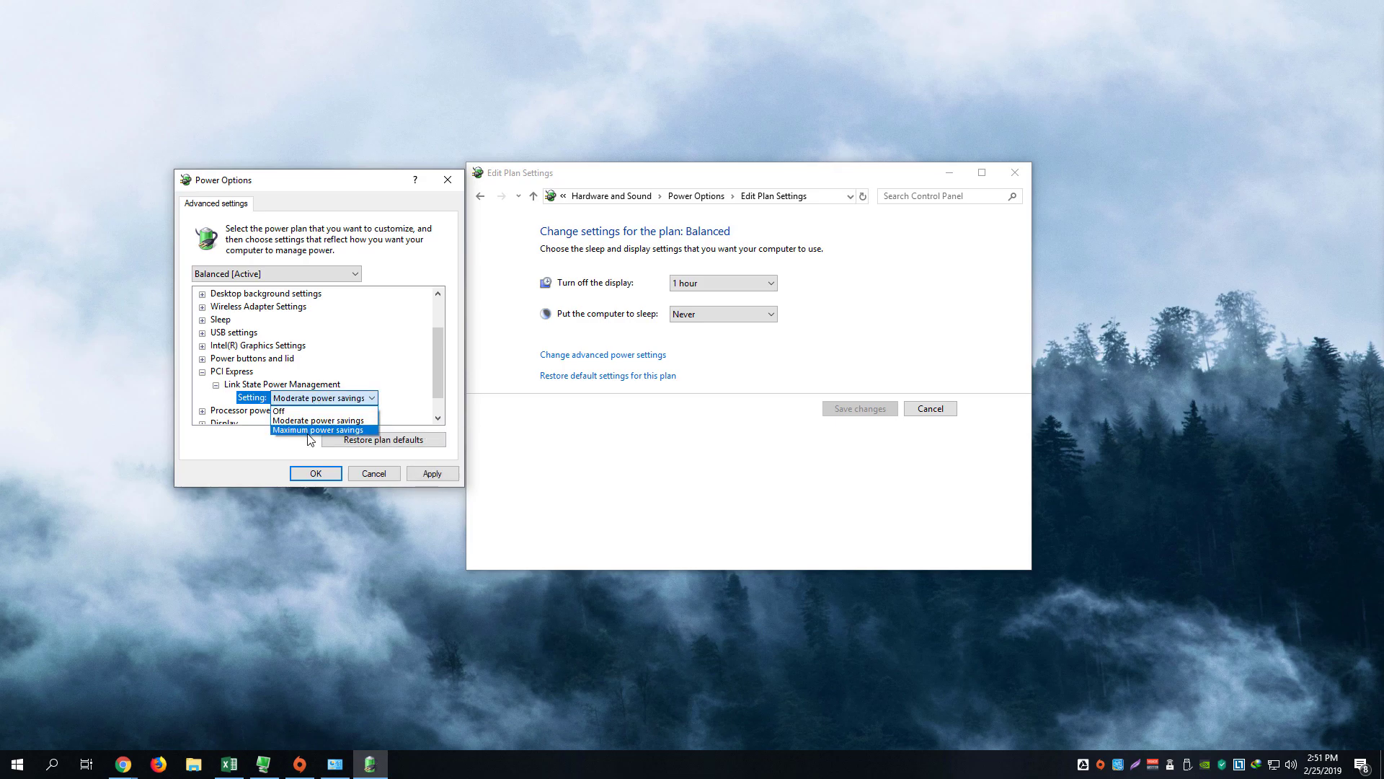
click(308, 431)
click(318, 400)
click(318, 400)
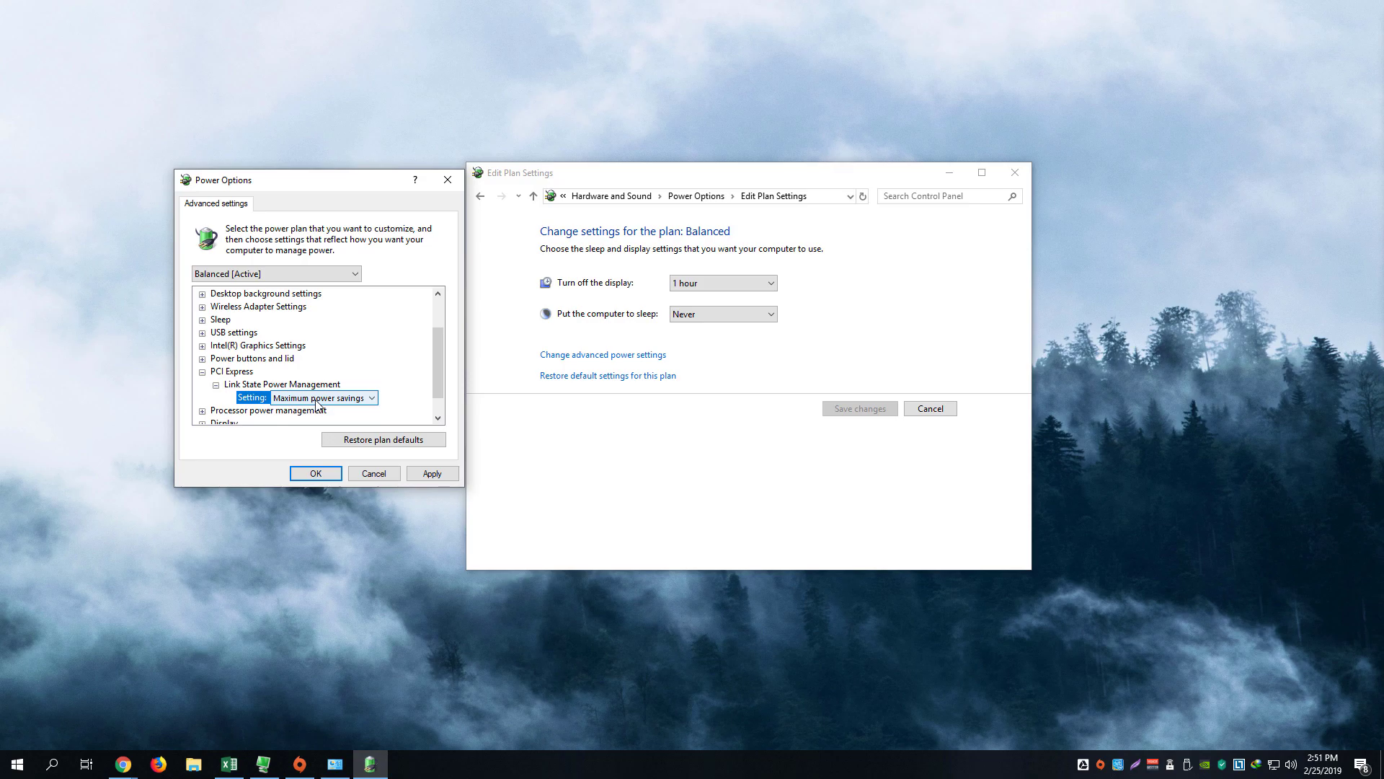
click(316, 401)
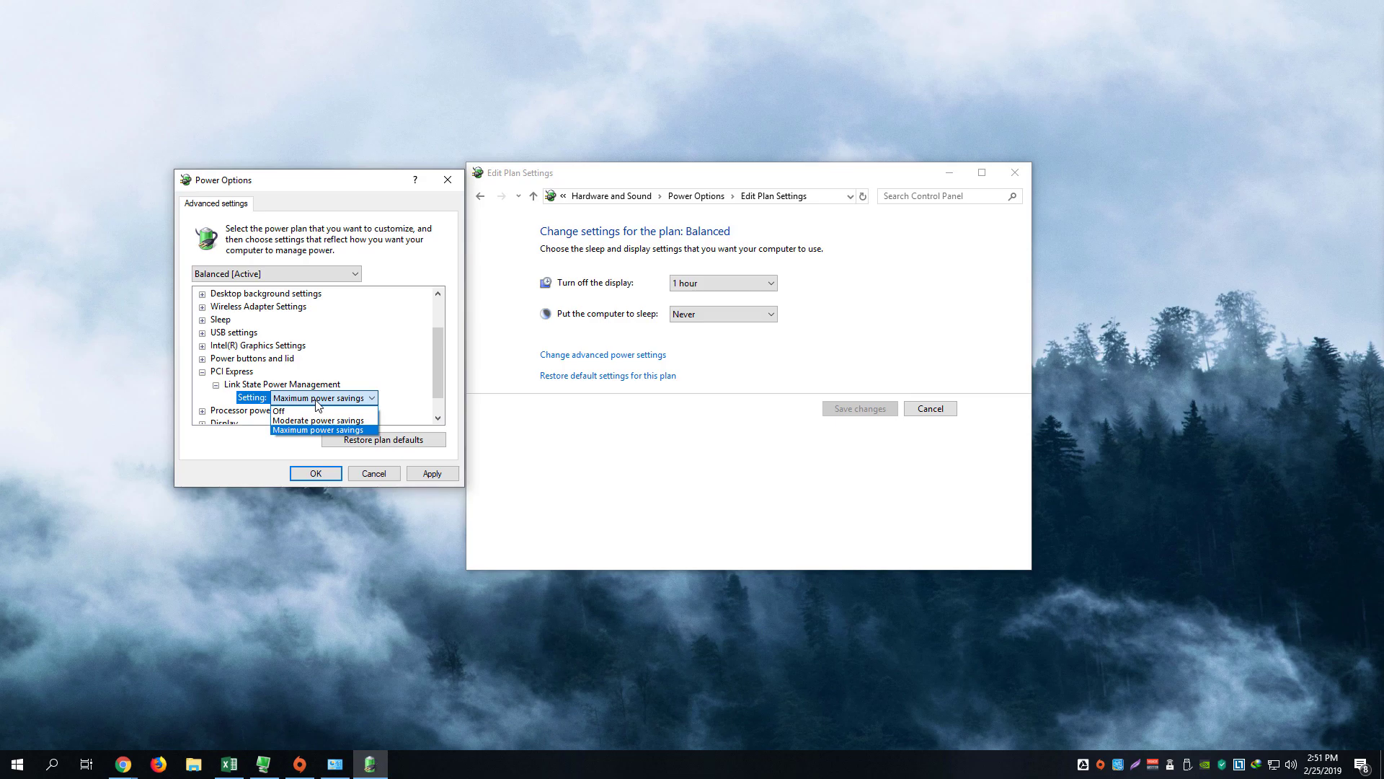
click(280, 411)
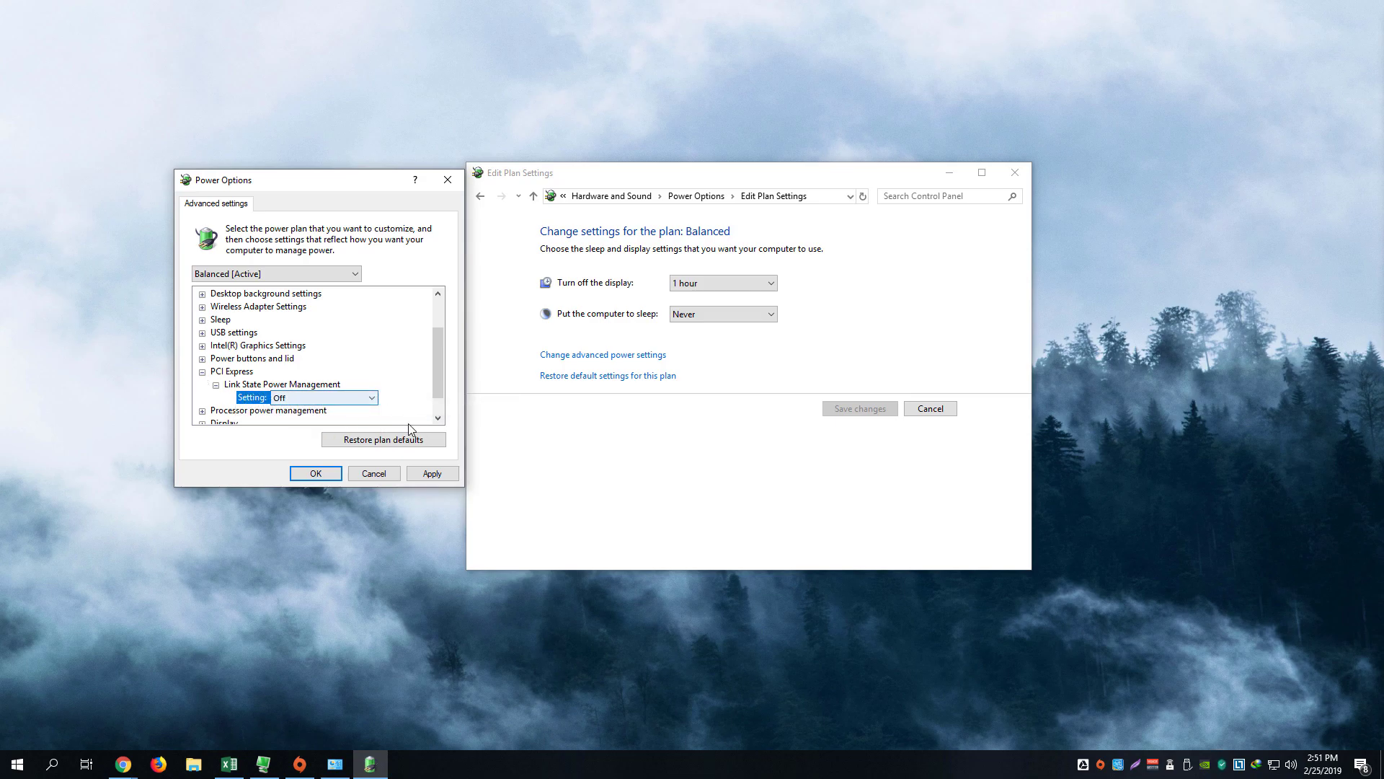
- Set the minimum processor state to 0% under Processor power management and check the System cooling policy
scroll(435, 382, down, 1)
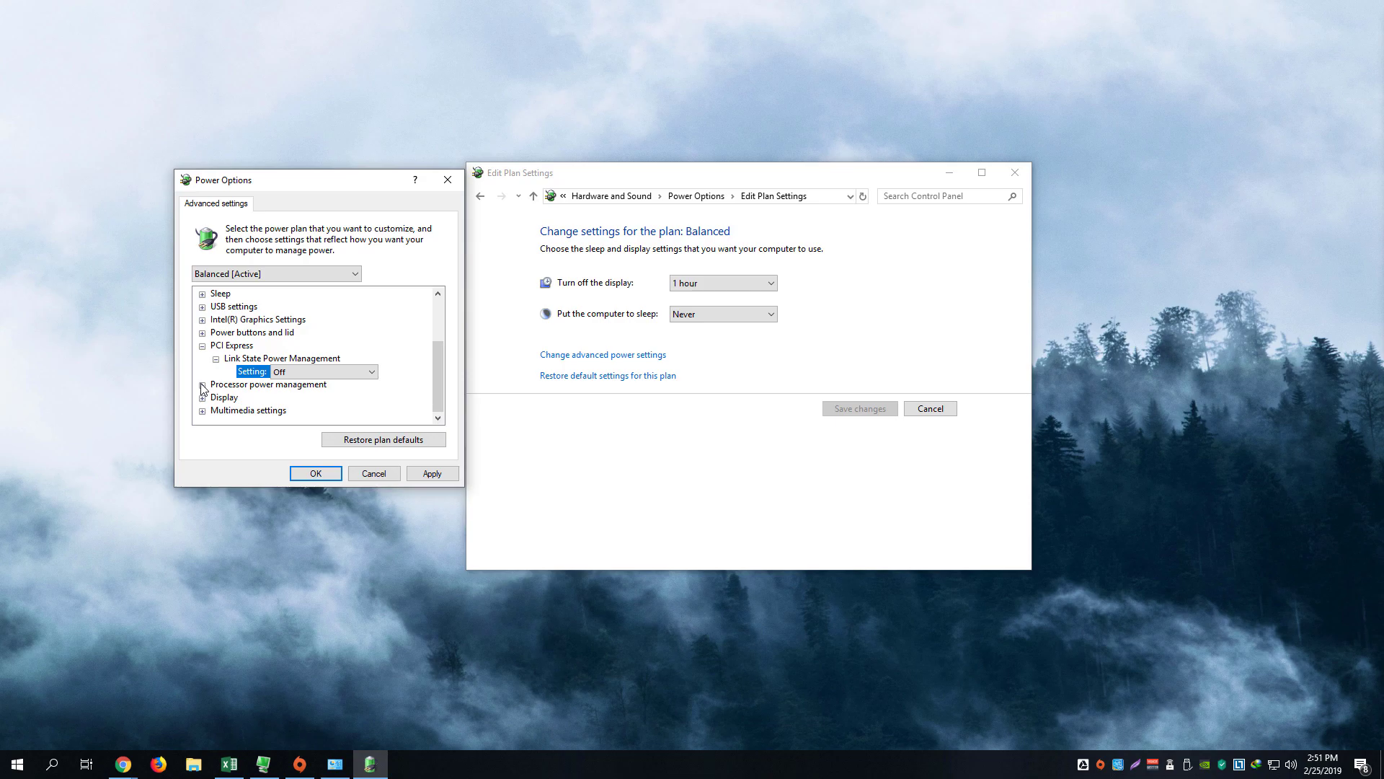
click(202, 385)
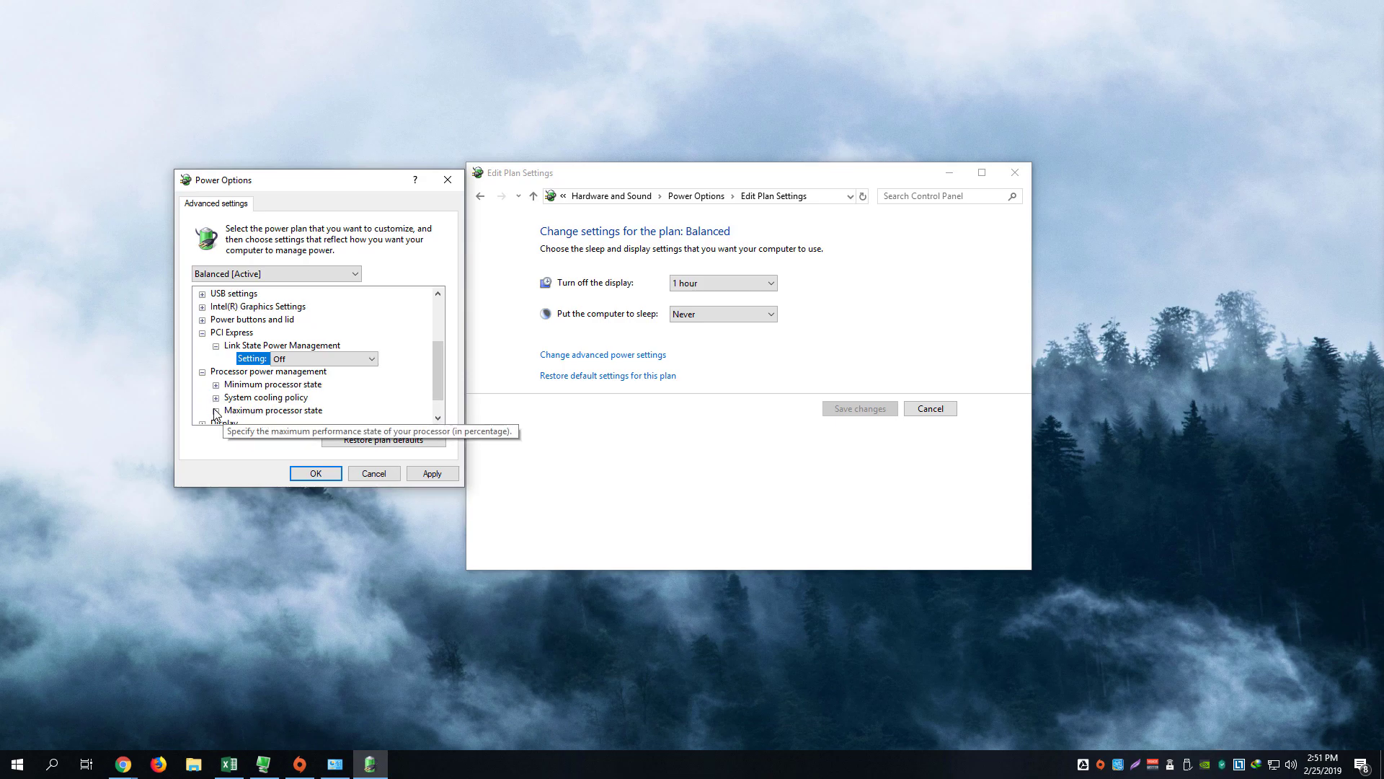
click(216, 385)
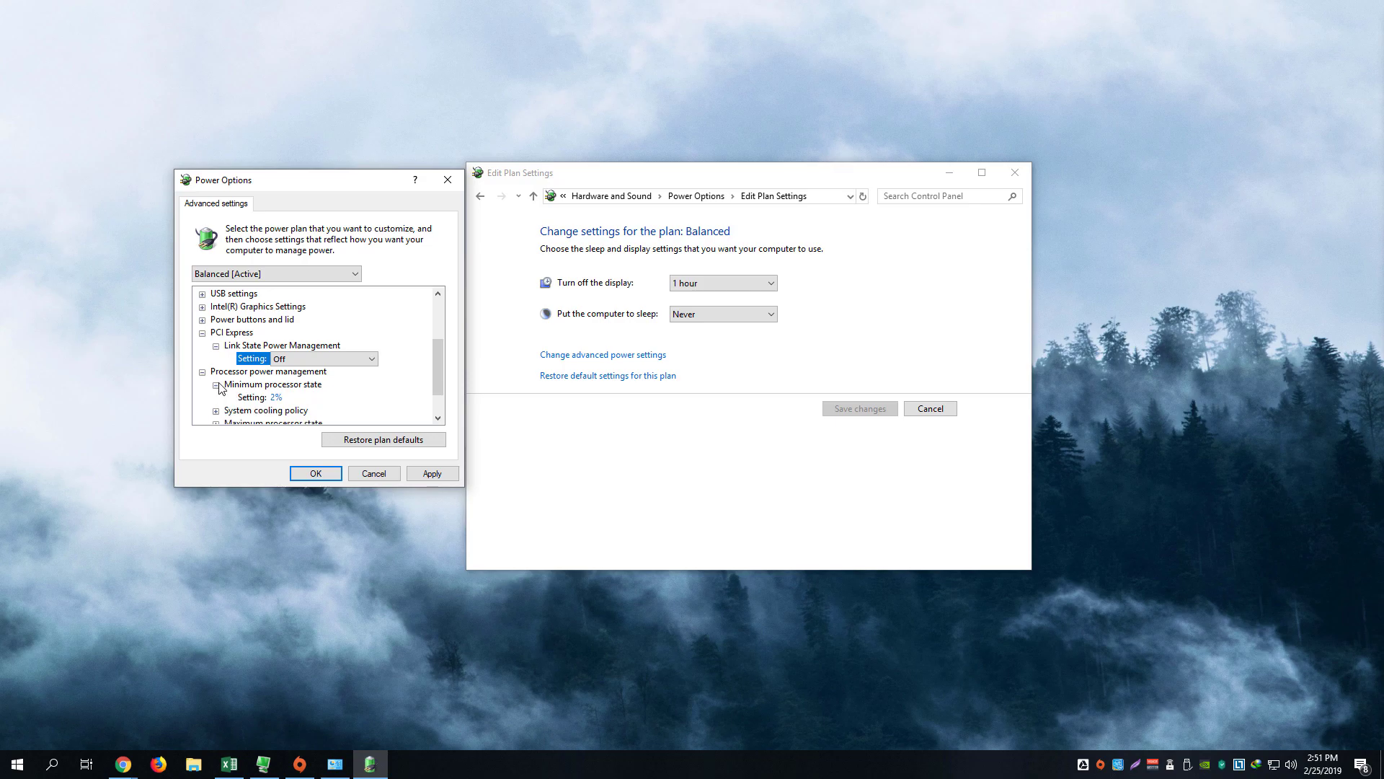
click(279, 398)
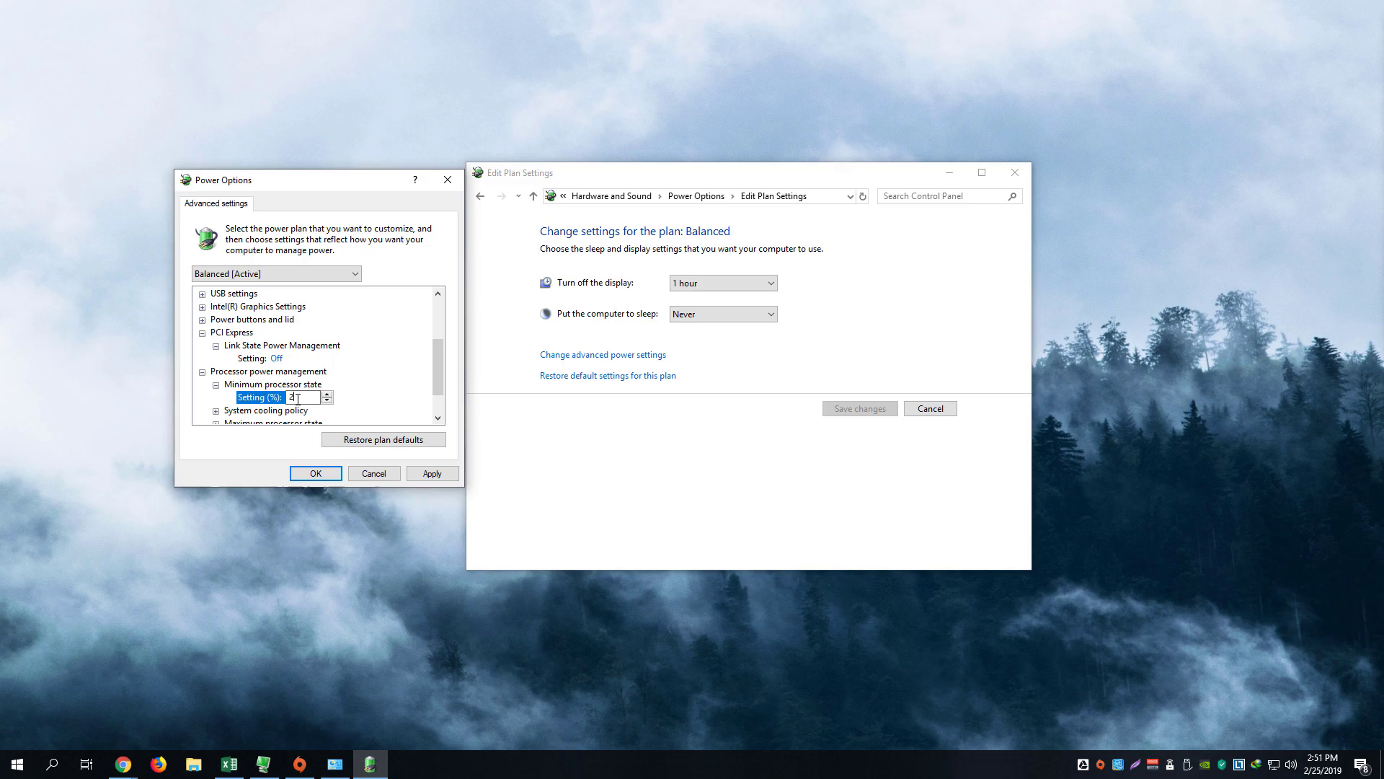
double_click(297, 397)
click(269, 396)
click(216, 410)
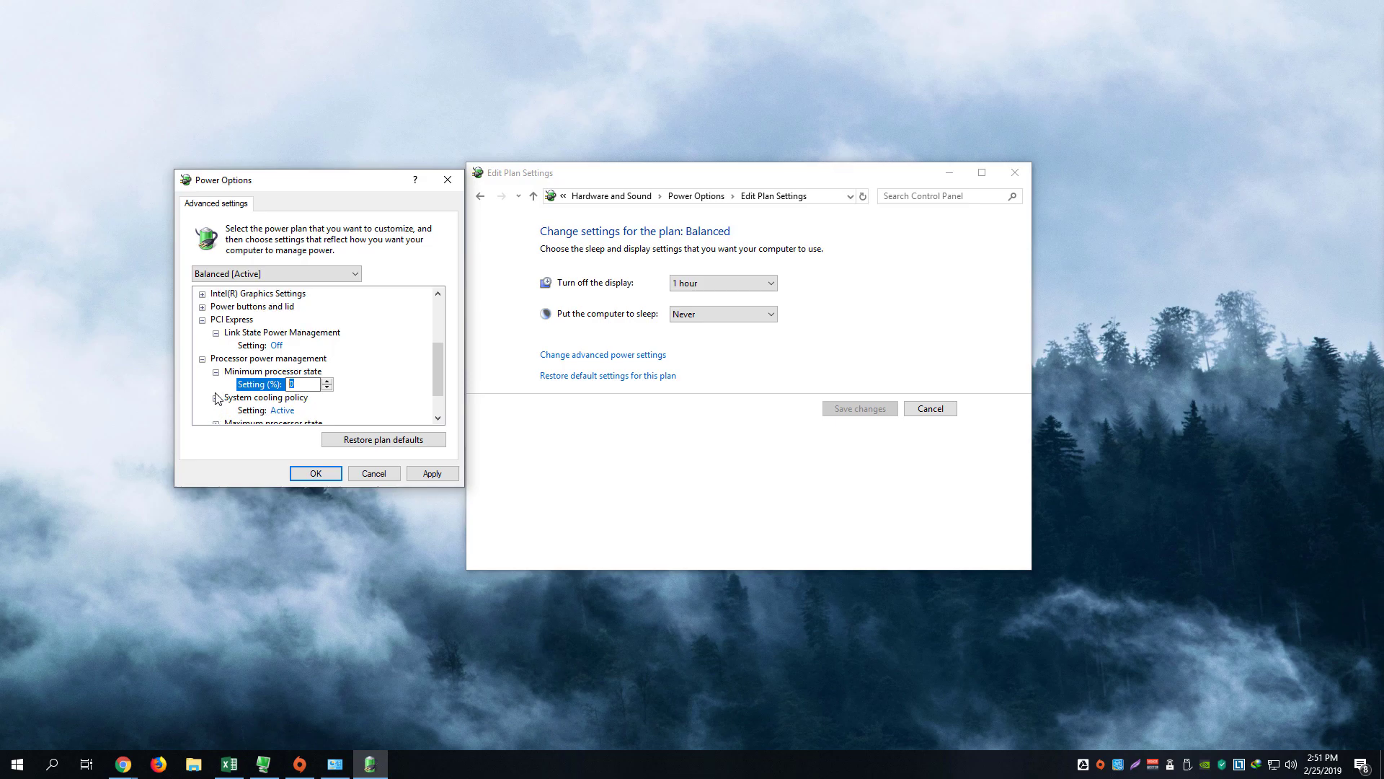
click(216, 398)
- Set the maximum processor state to 100% under Processor power management
scroll(221, 409, down, 1)
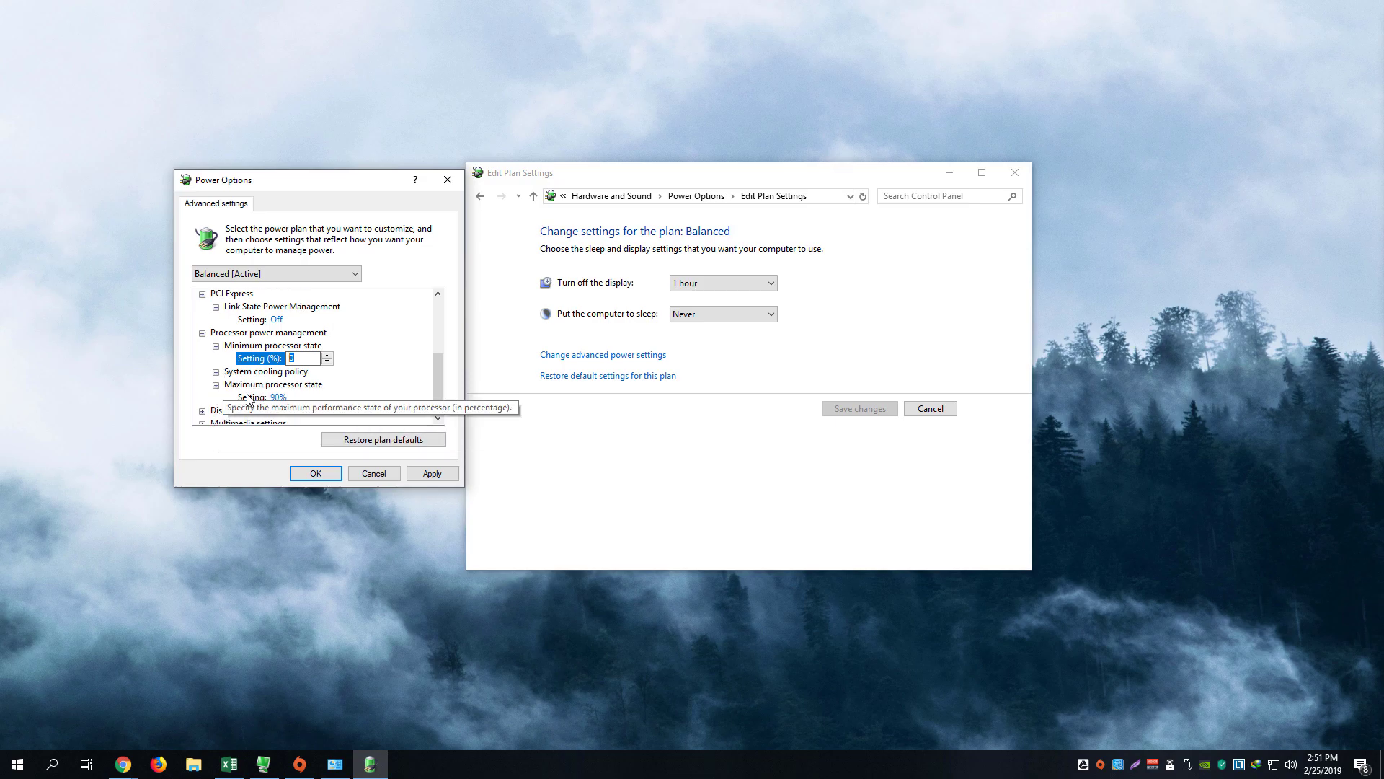
click(216, 384)
click(286, 396)
text(100)
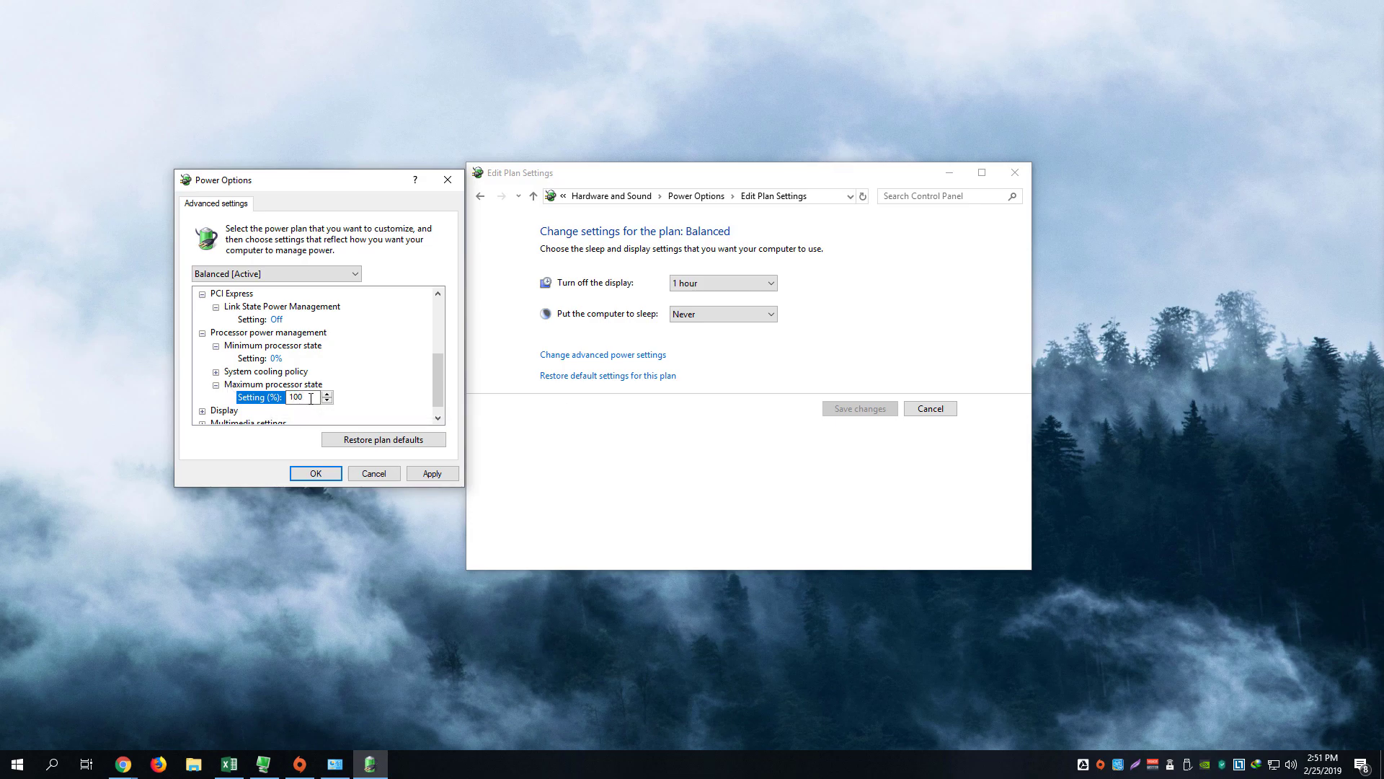
click(286, 385)
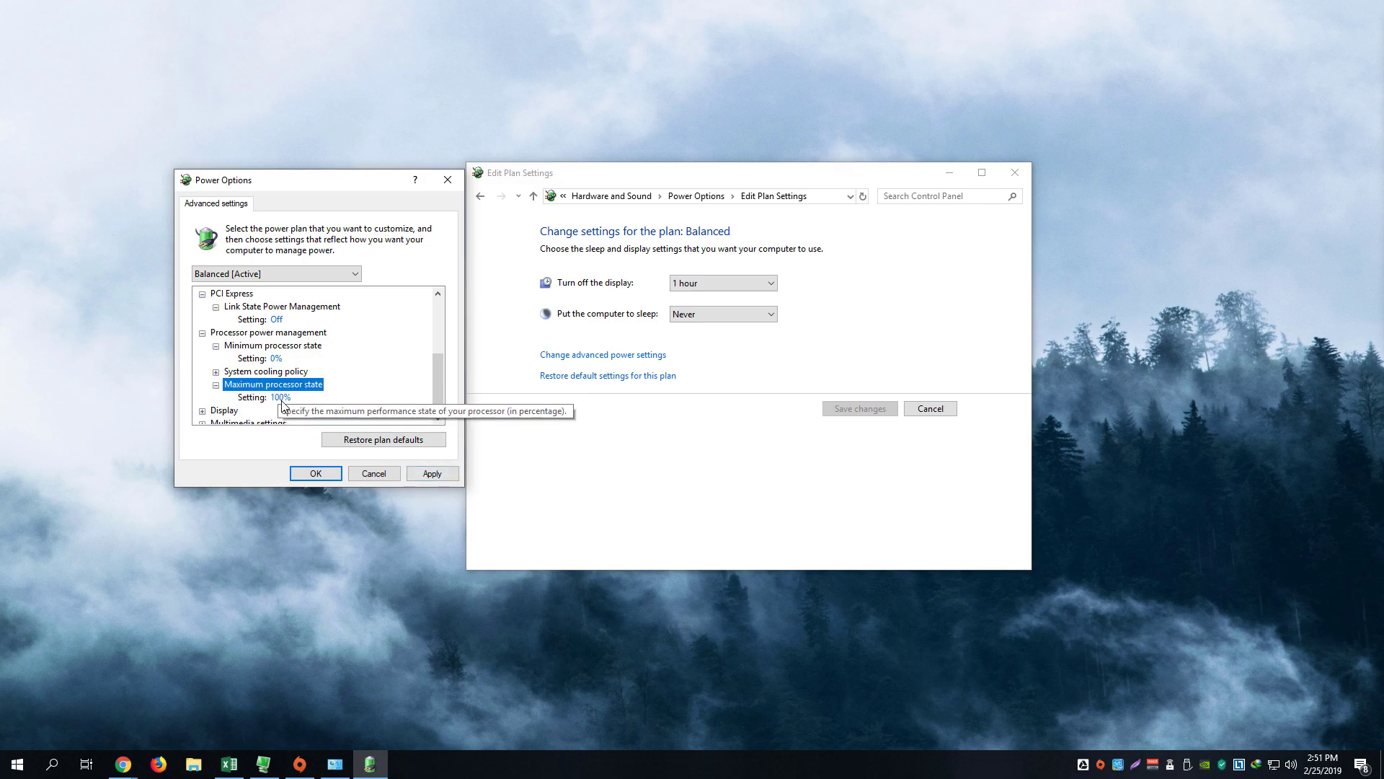
- Apply the advanced power settings and close both power configuration windows
click(434, 474)
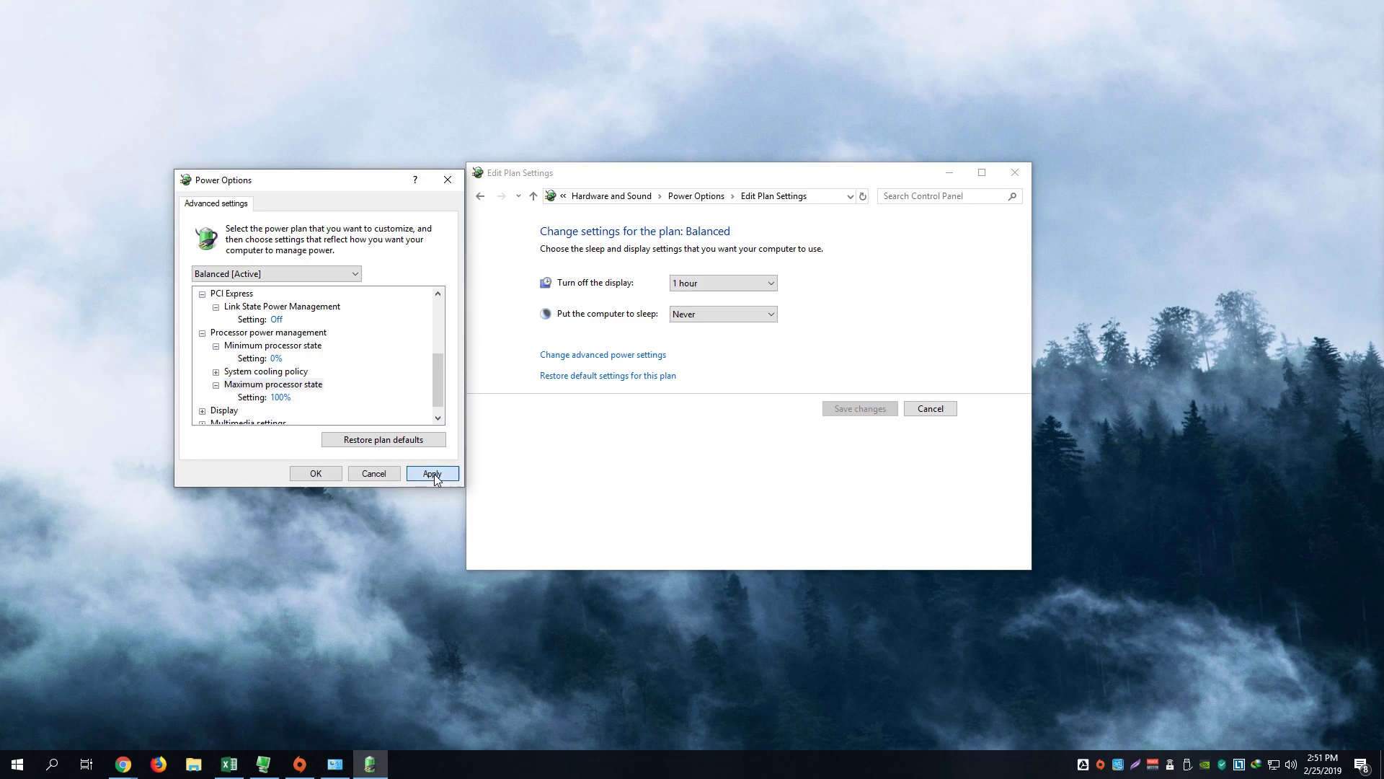
click(312, 474)
click(1020, 177)
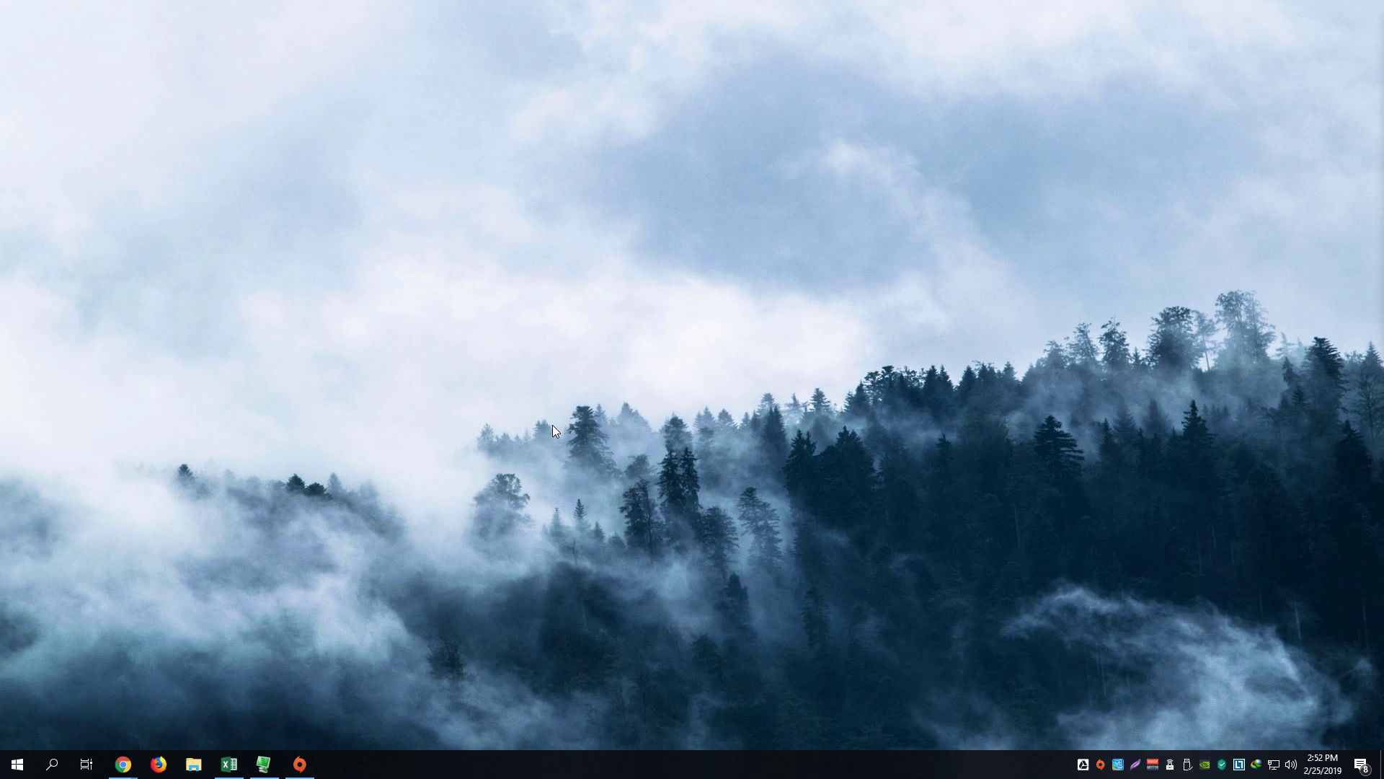
- Search Windows for "pc settings" and open Windows Settings
click(15, 767)
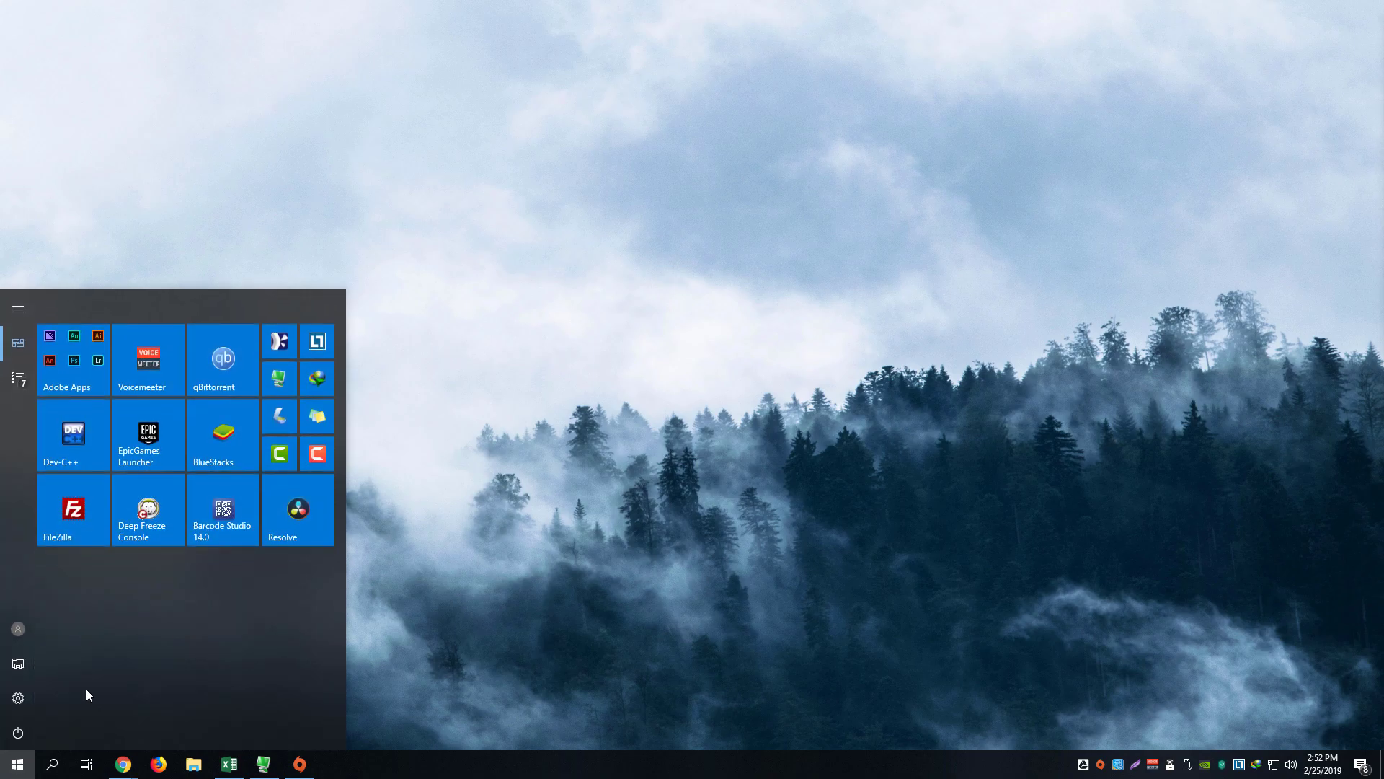
text(pc)
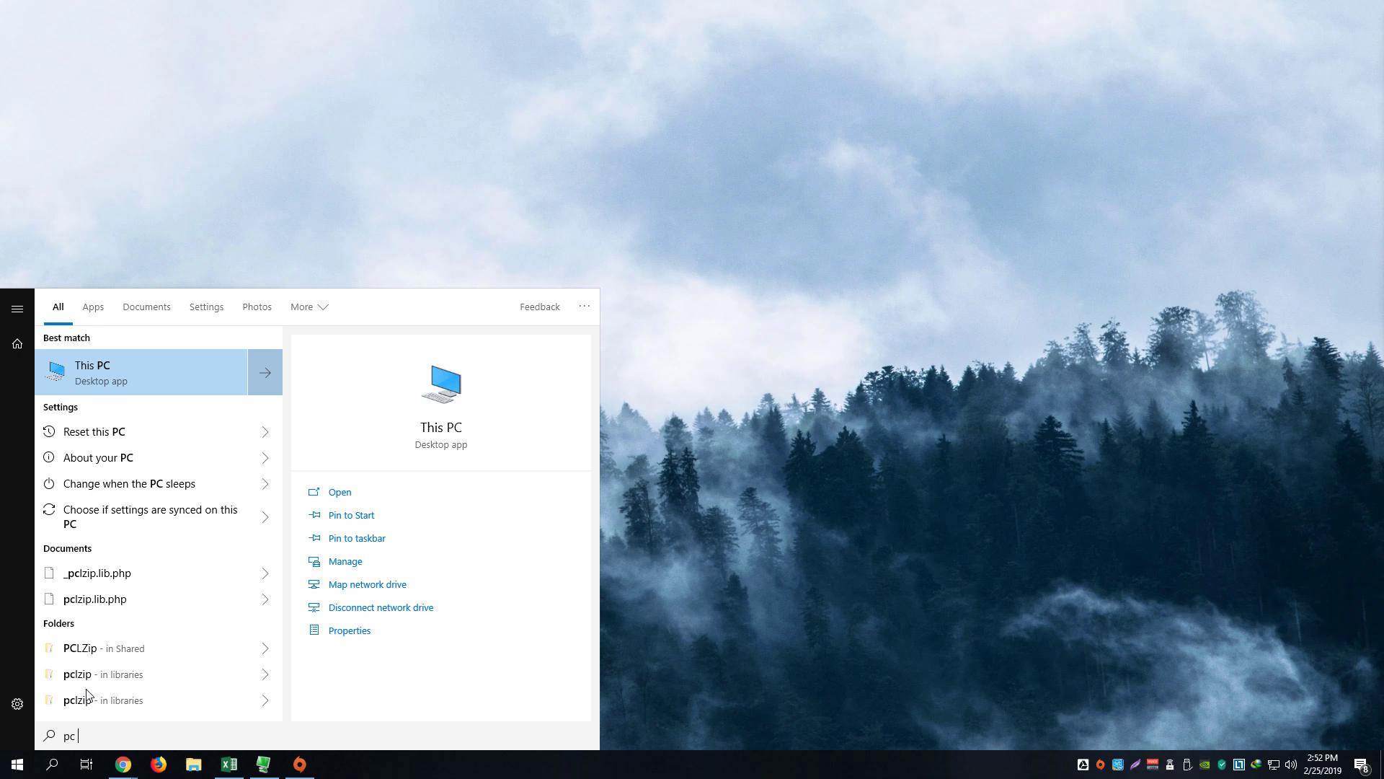
text( settings)
key(Return)
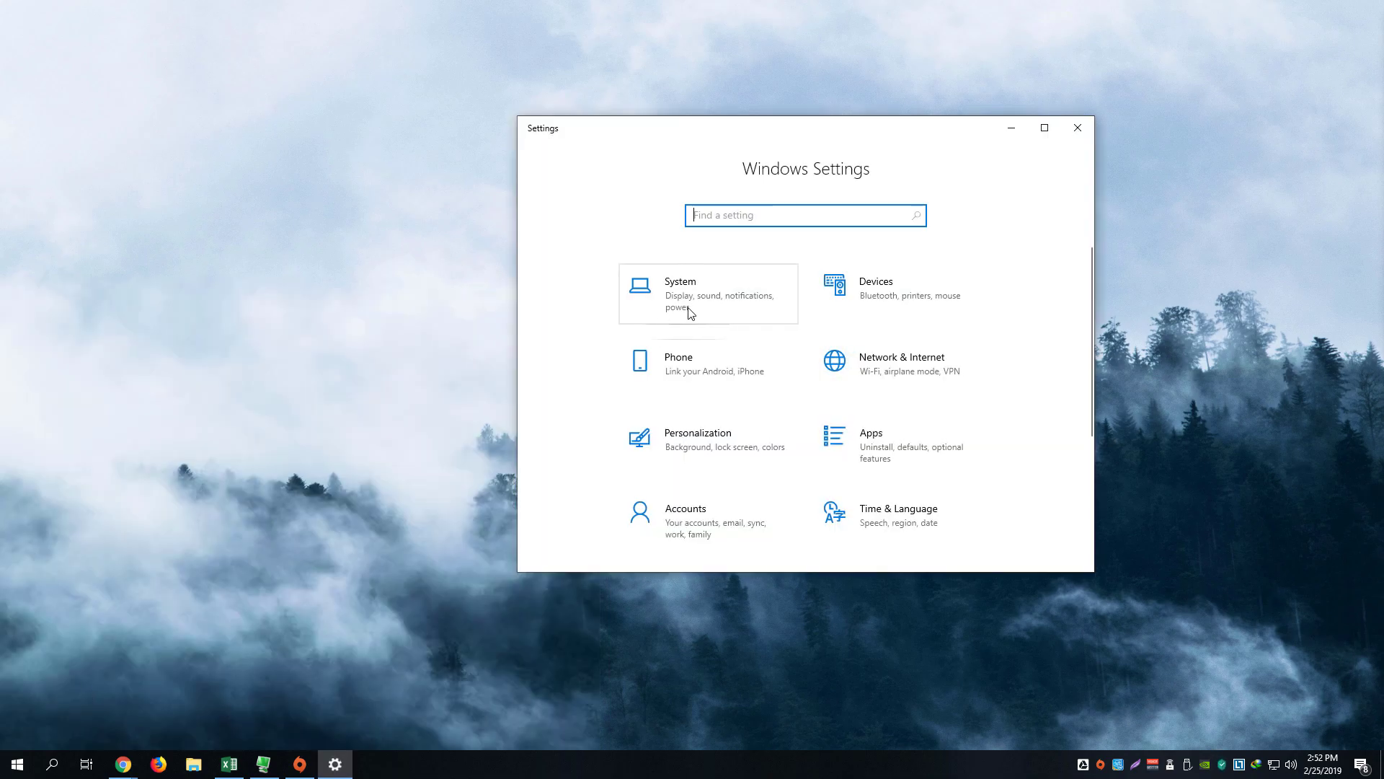
- Open the About page of the System settings and follow its related System info link
click(672, 318)
scroll(868, 433, down, 3)
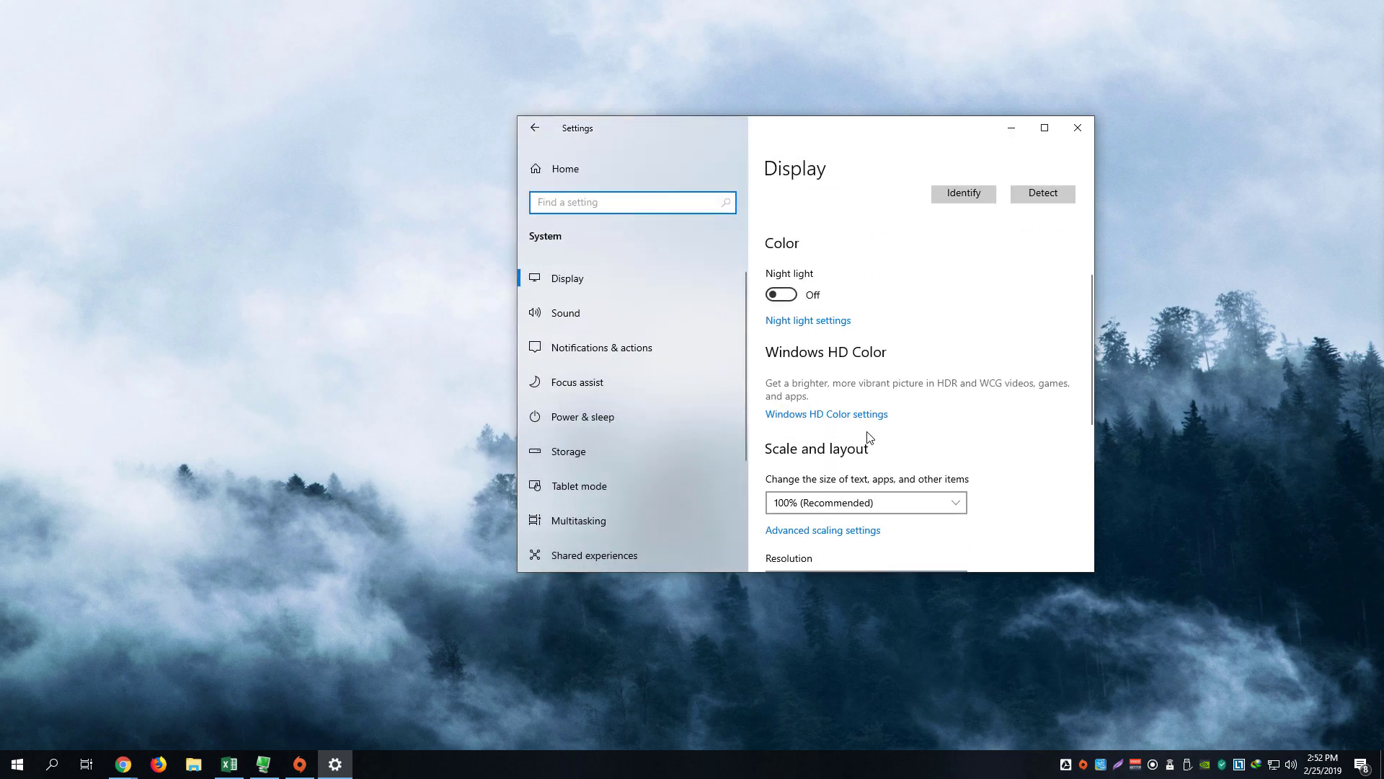
scroll(870, 436, down, 1)
scroll(719, 470, down, 3)
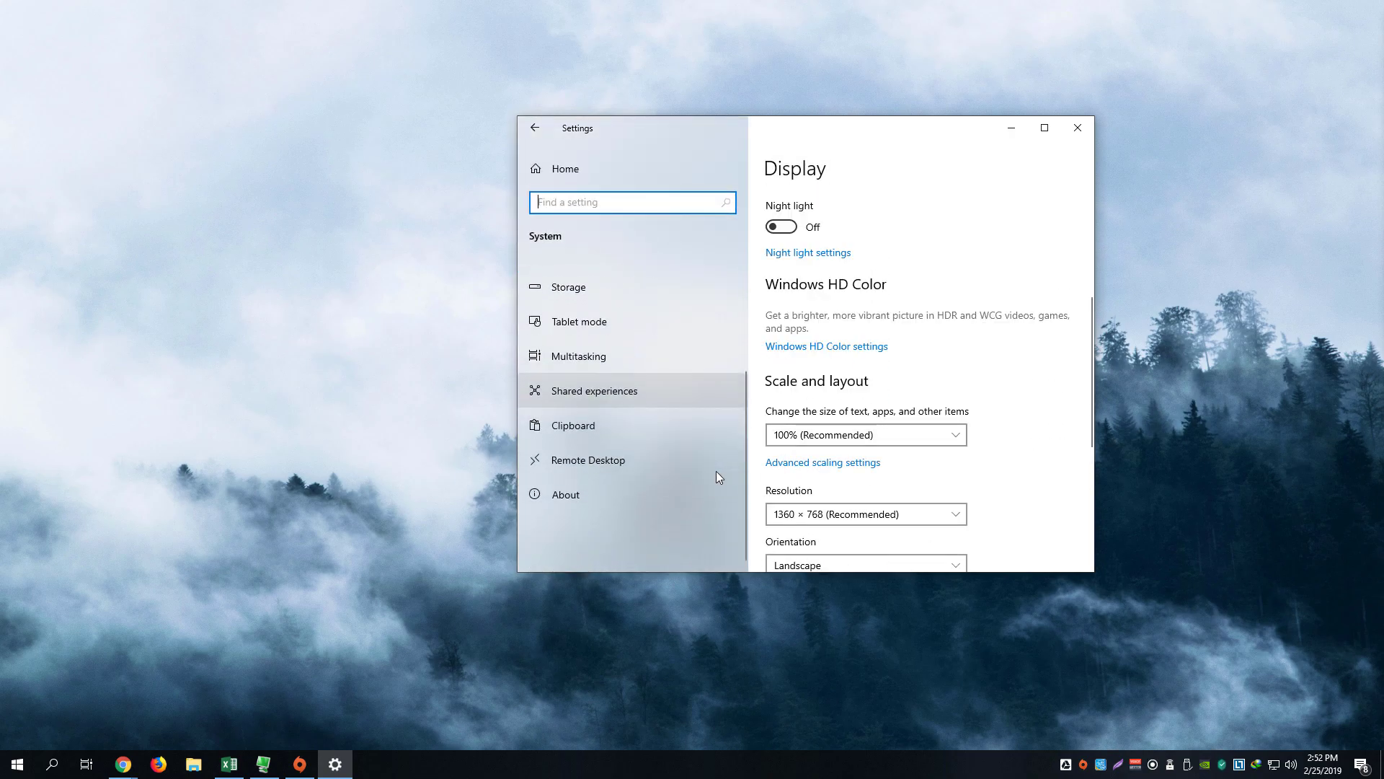
click(649, 496)
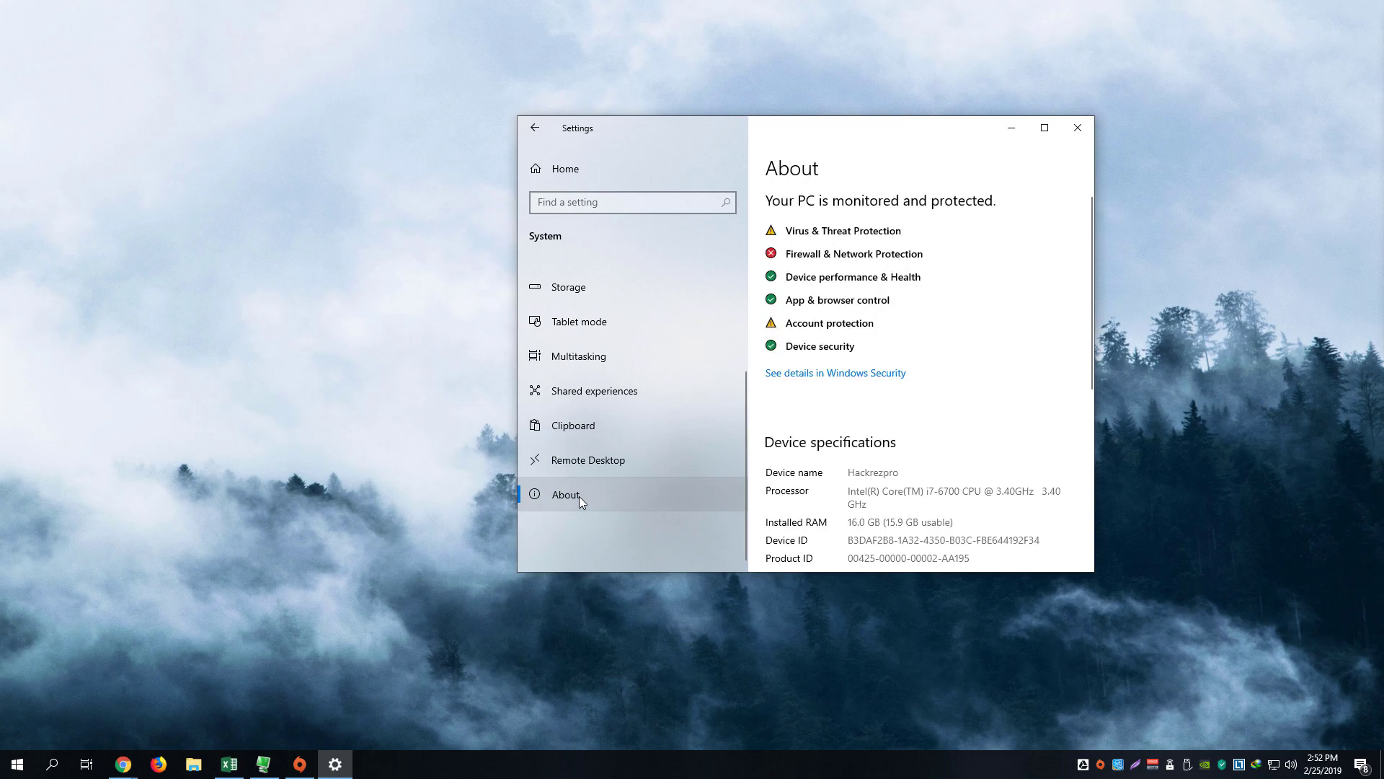
scroll(843, 448, down, 5)
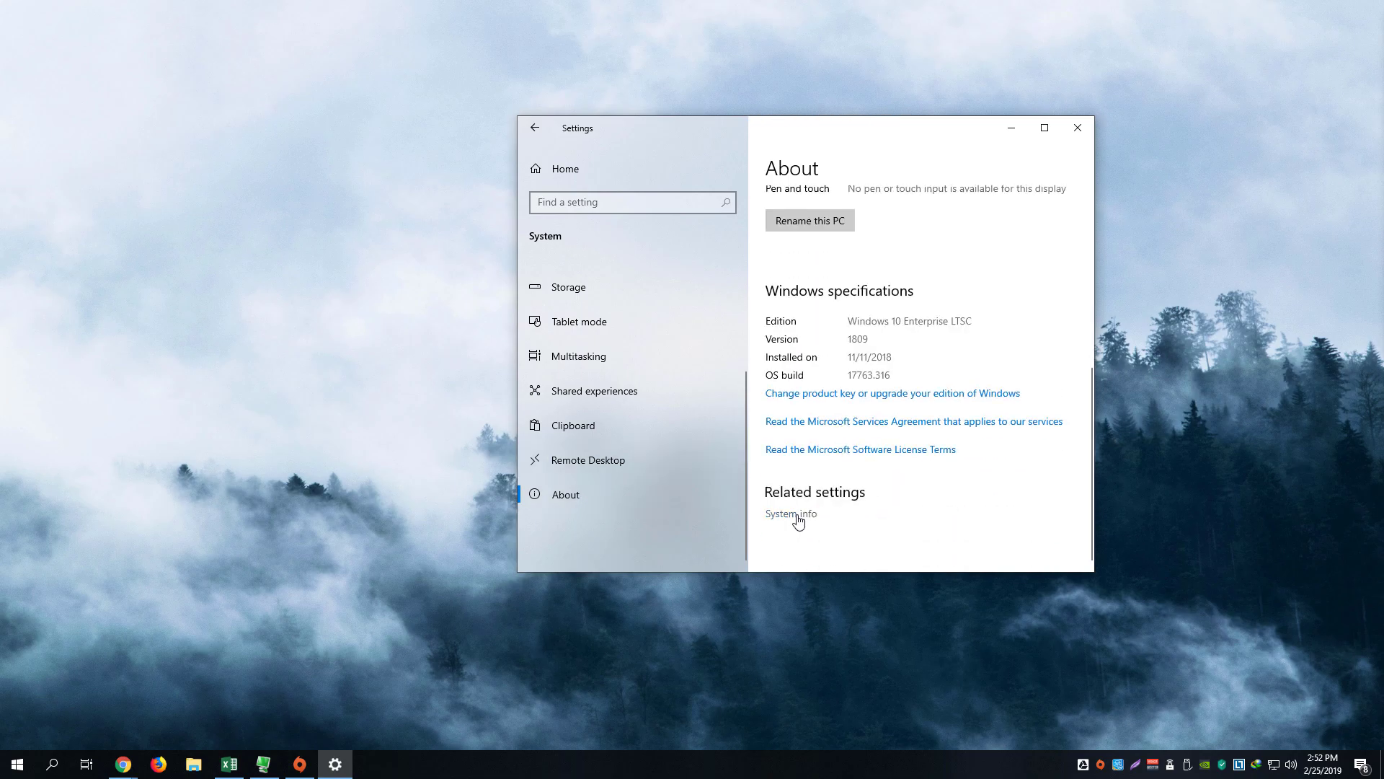
click(796, 514)
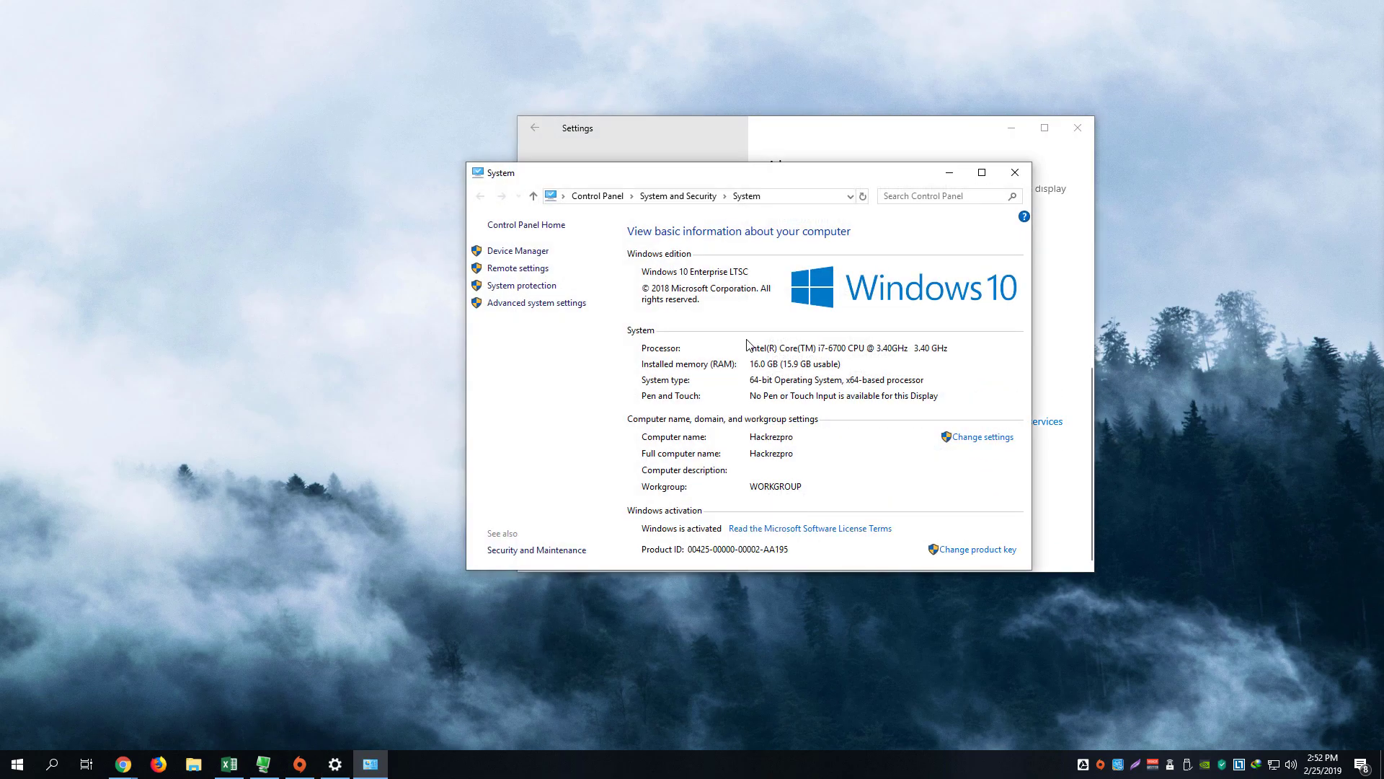
- Open the Performance options from the advanced system settings and apply Adjust for best performance to the visual effects
click(521, 309)
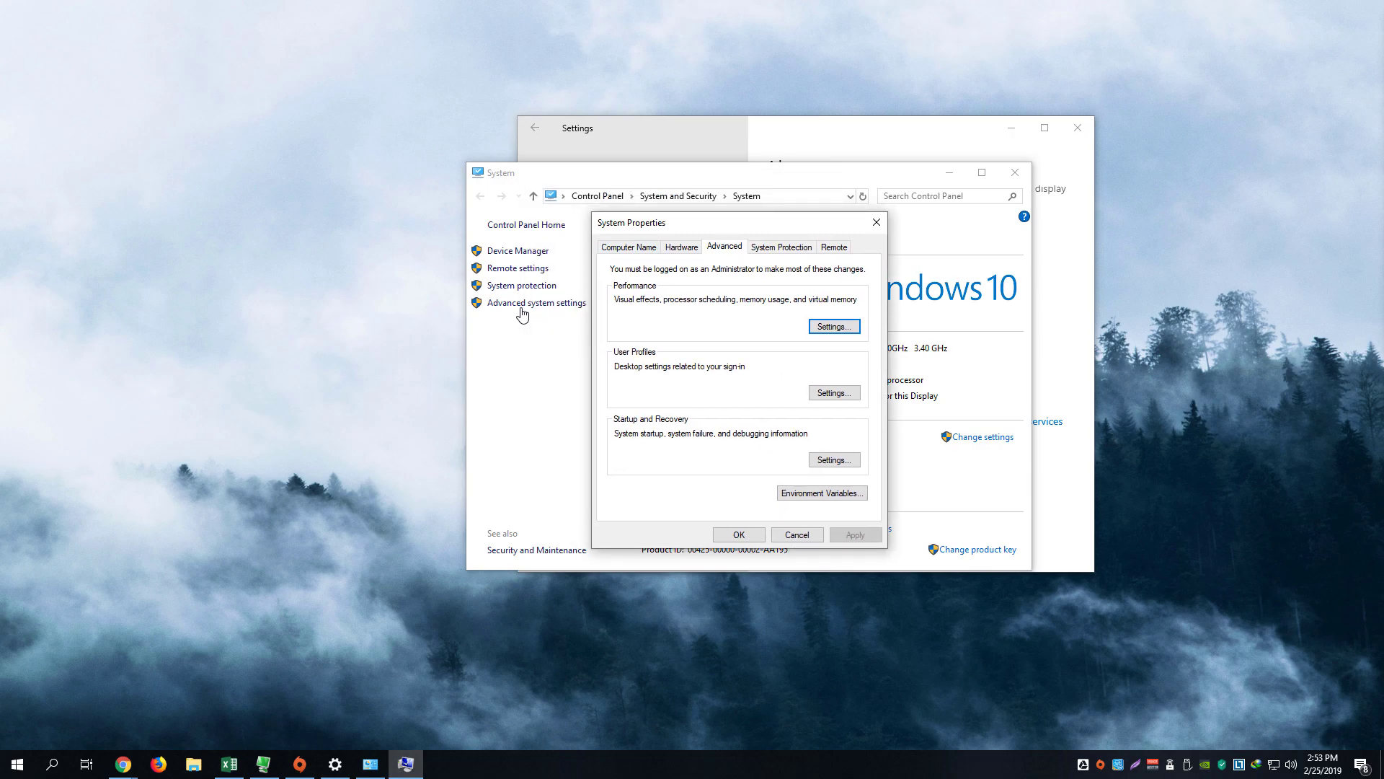
key(Return)
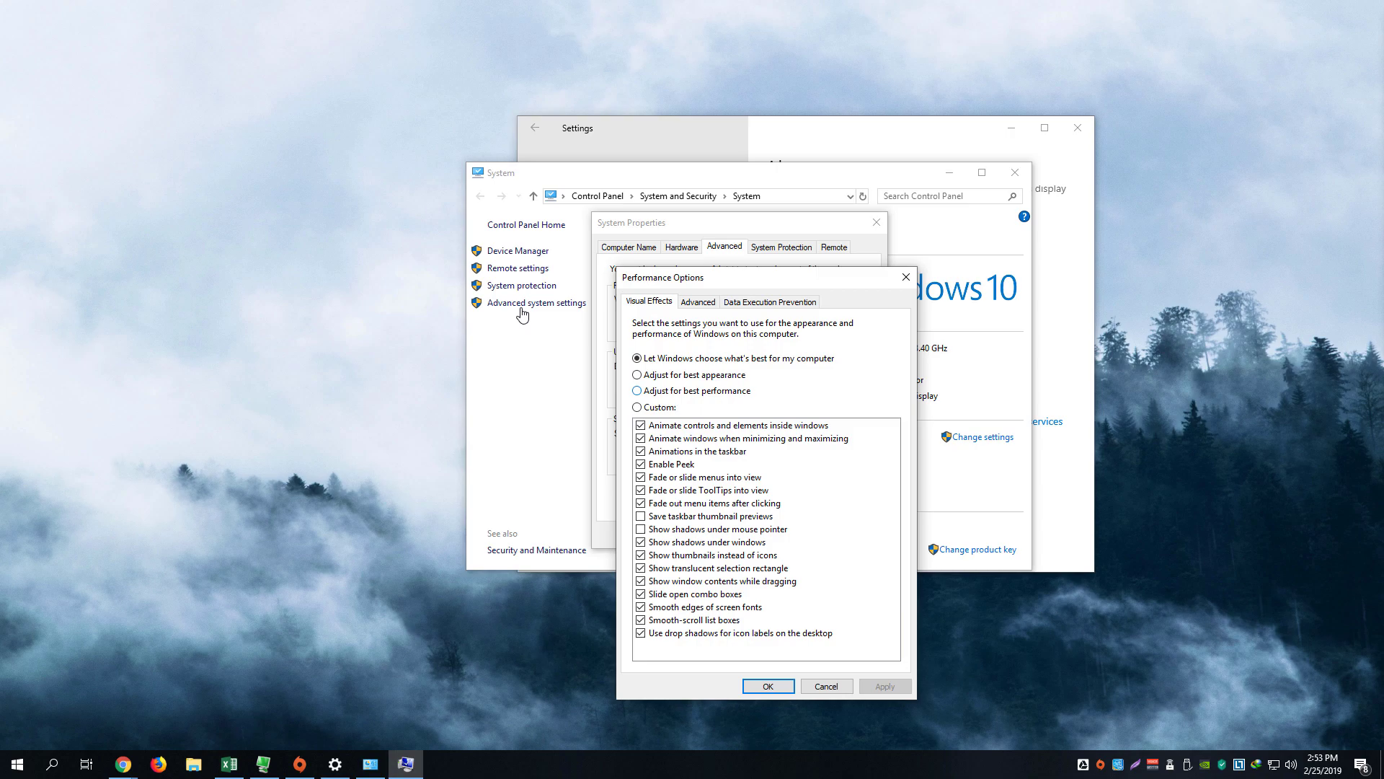
key(Down)
key(Down)
key(Tab)
key(space)
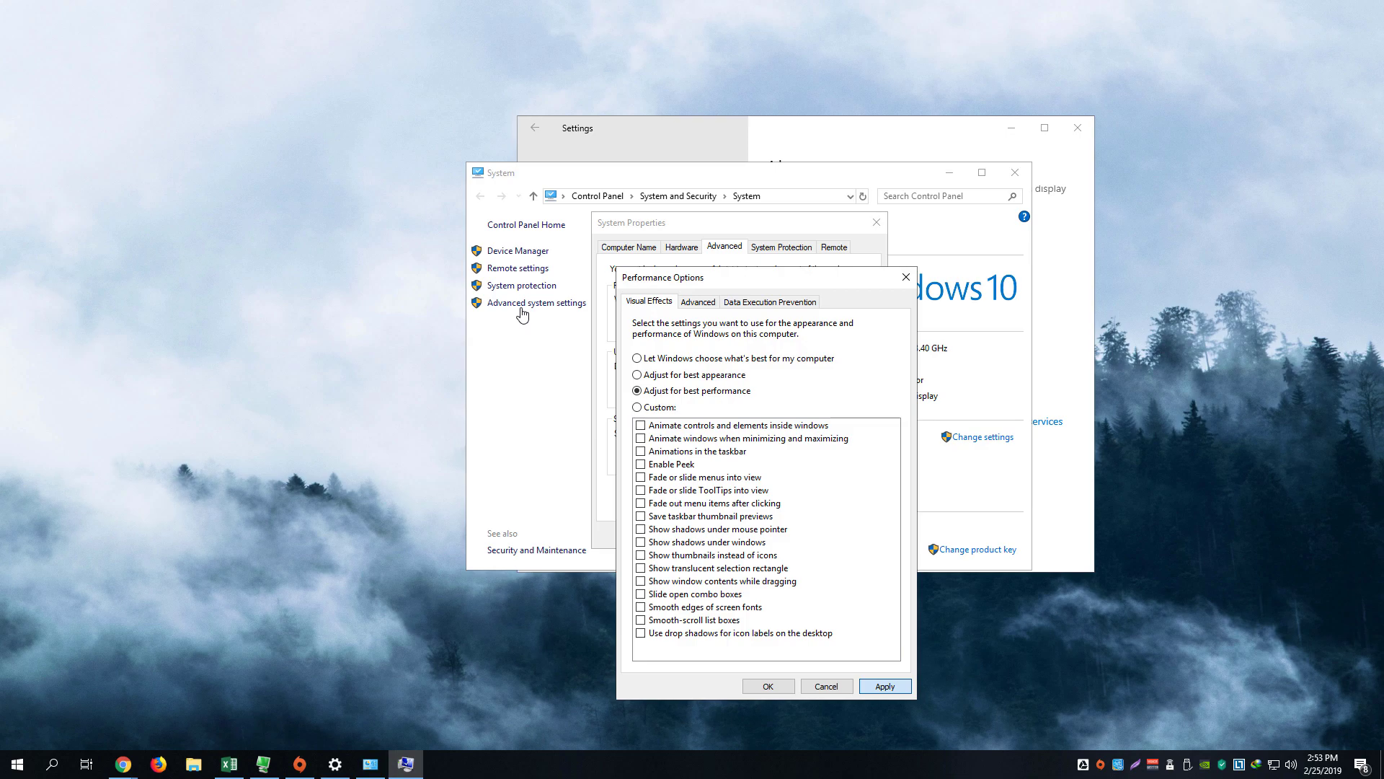
key(Return)
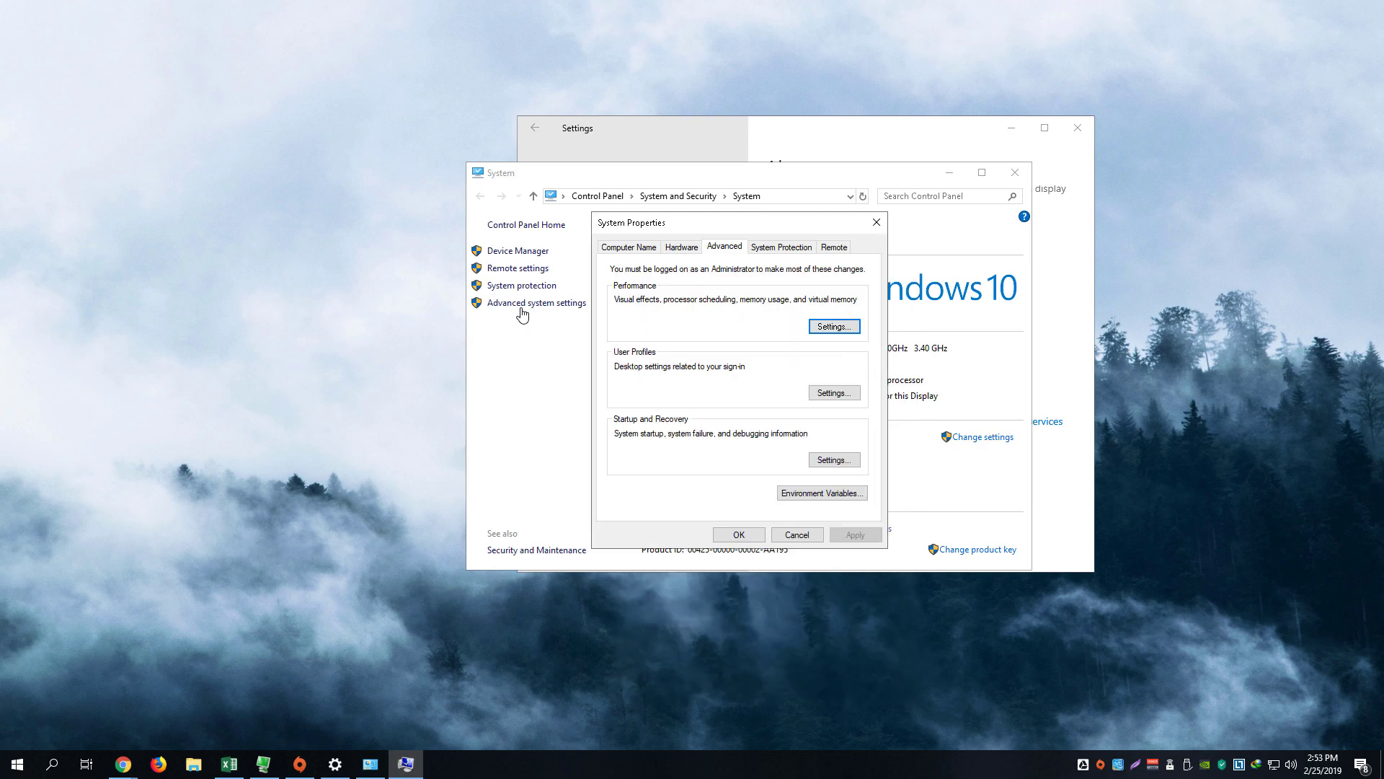
- Confirm the System Properties and close the System and Settings windows
click(739, 534)
click(1015, 173)
click(1077, 127)
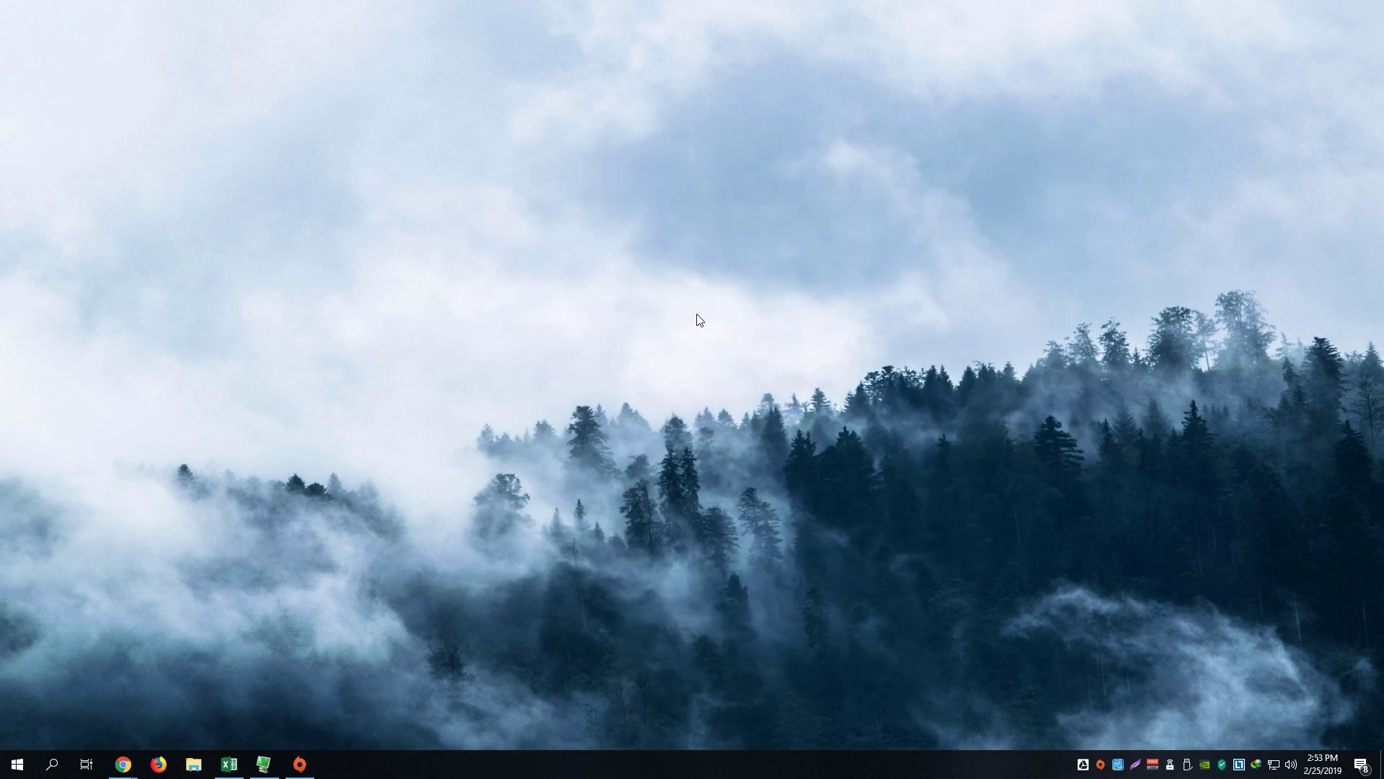